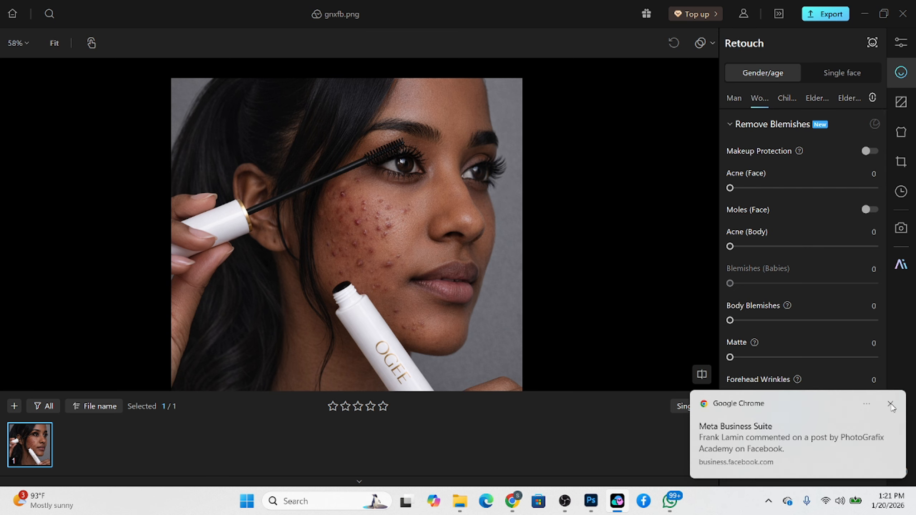
# Step: Set Acne removal to 100 for both face and body, and compare the retouched cheek with the original
pyautogui.moveTo(730, 188); pyautogui.dragTo(876, 202)
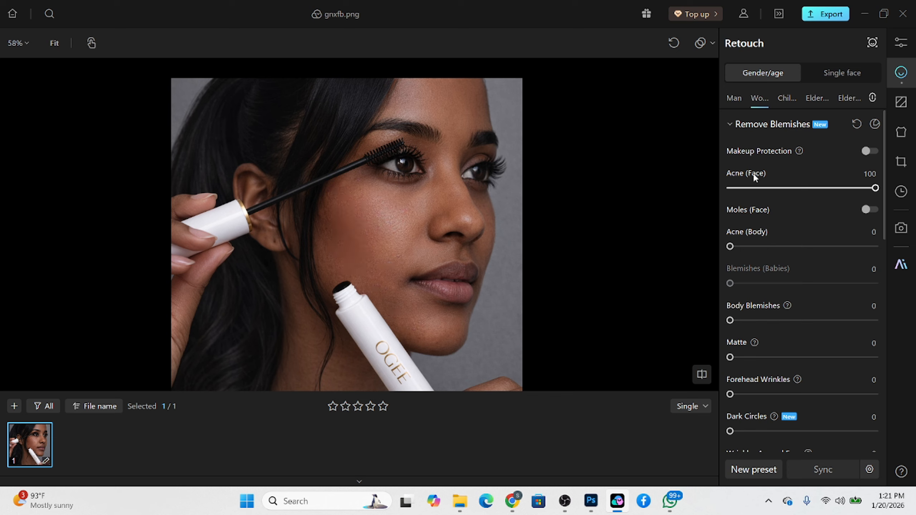
pyautogui.click(849, 194)
pyautogui.moveTo(848, 194); pyautogui.dragTo(881, 191)
pyautogui.moveTo(732, 249); pyautogui.dragTo(901, 250)
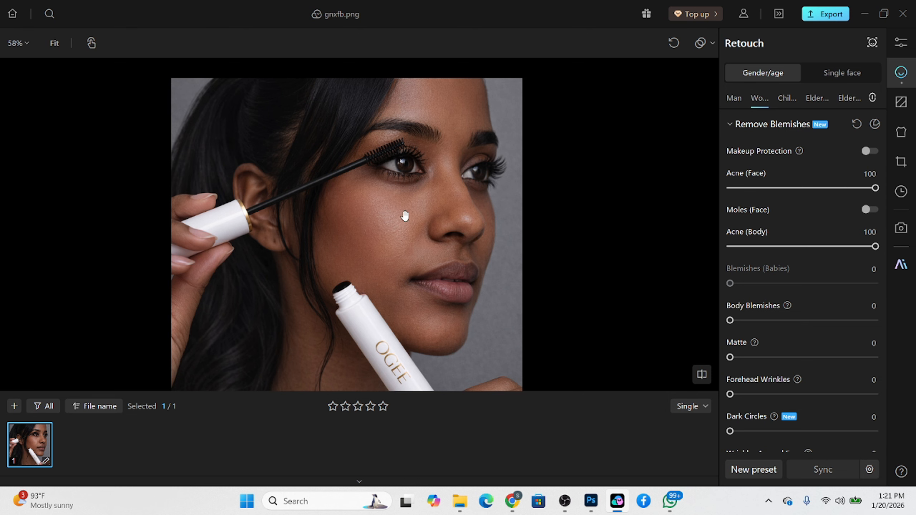
pyautogui.scroll(2, 405, 216)
pyautogui.scroll(-1, 454, 197)
pyautogui.press('\\')
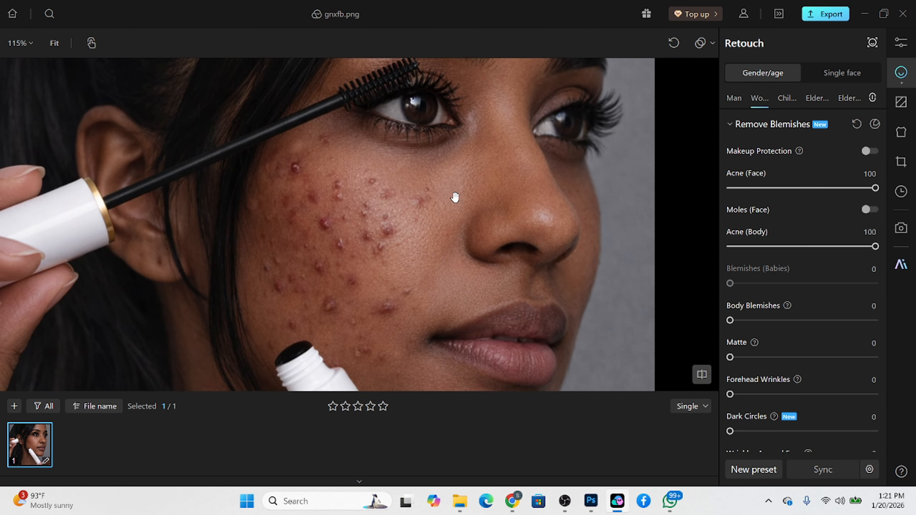
pyautogui.press('\\')
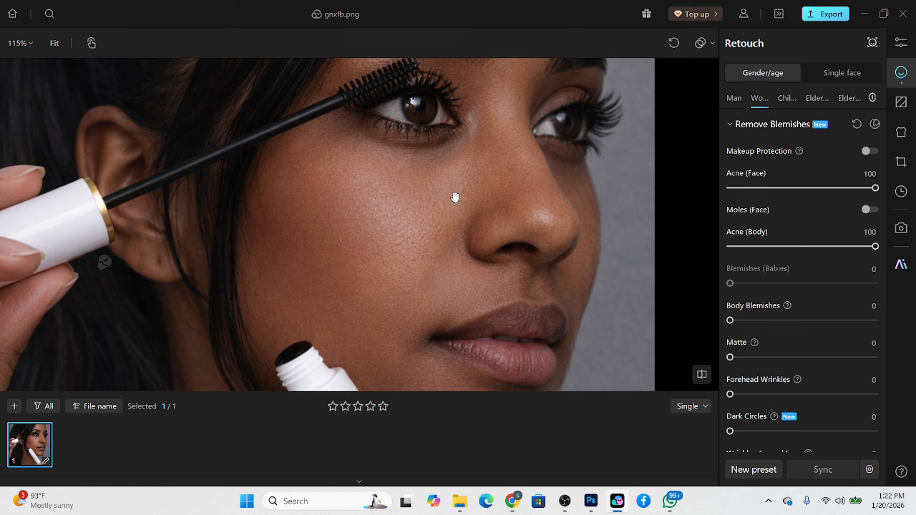
# Step: Turn on mole removal for the face and set Body Blemishes to 100
pyautogui.click(874, 215)
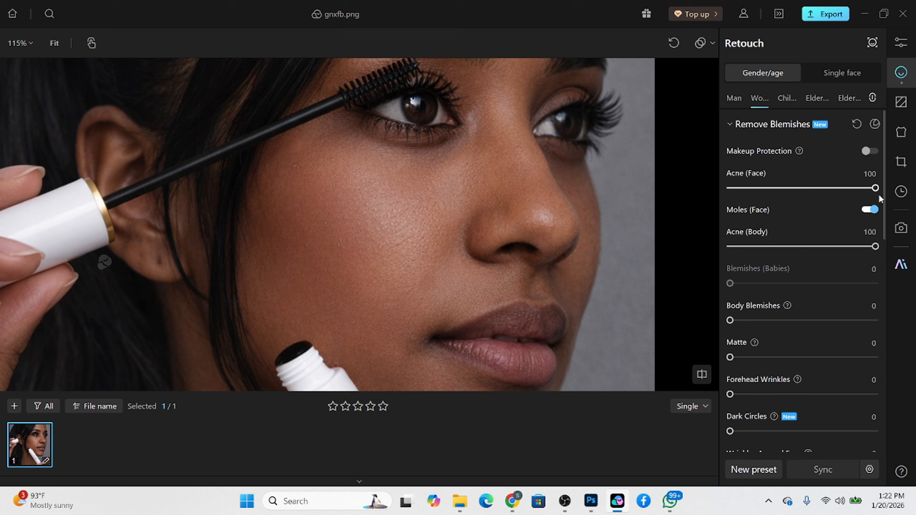
pyautogui.click(871, 212)
pyautogui.click(871, 212)
pyautogui.scroll(-5, 253, 278)
pyautogui.scroll(3, 260, 275)
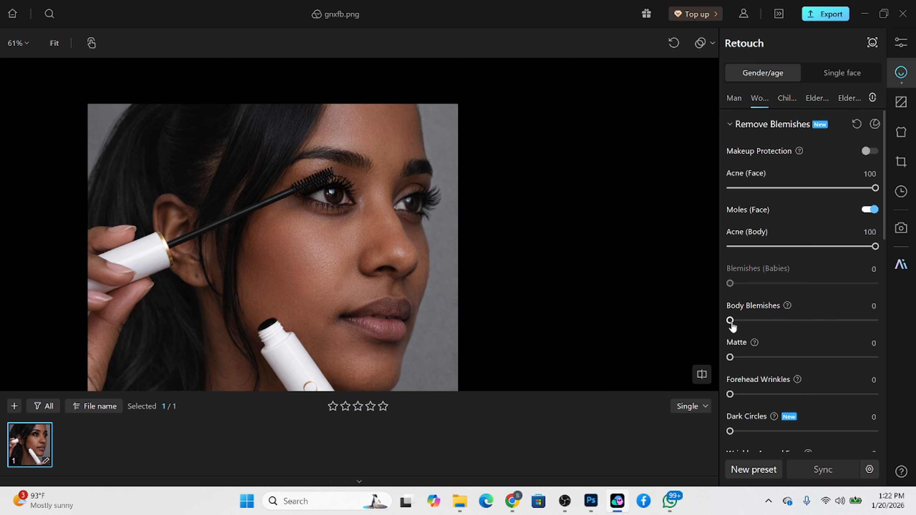
pyautogui.moveTo(730, 320); pyautogui.dragTo(889, 350)
pyautogui.moveTo(354, 257); pyautogui.dragTo(414, 195)
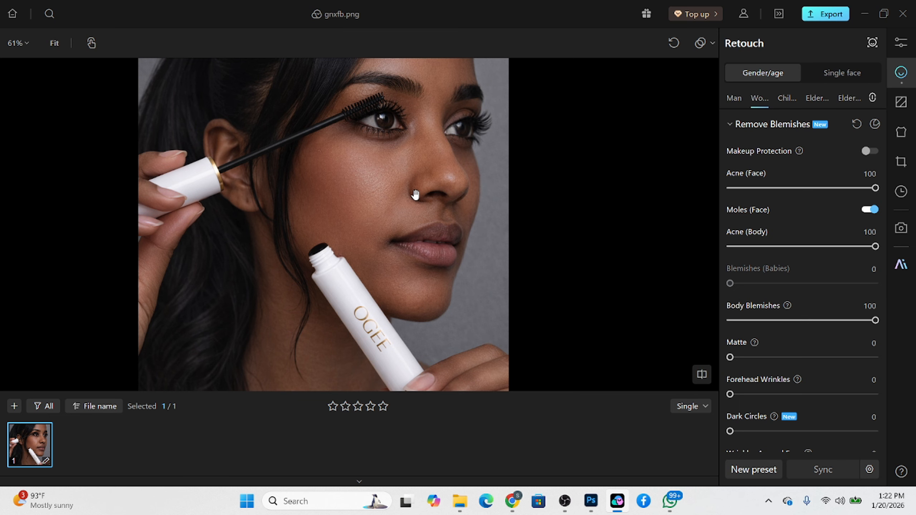
pyautogui.moveTo(438, 212); pyautogui.dragTo(434, 268)
# Step: Set Face Defocus Repair to 100 and check the skin and eye detail
pyautogui.scroll(3, 403, 182)
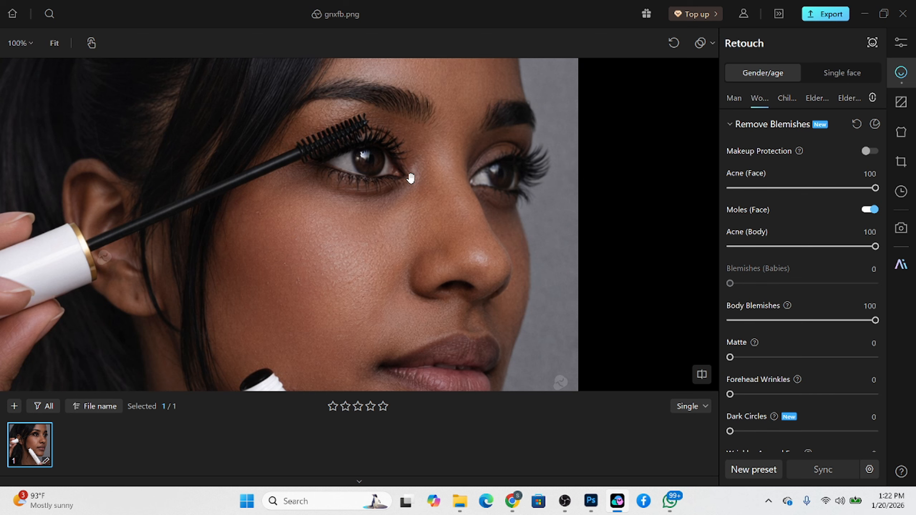
pyautogui.scroll(7, 411, 177)
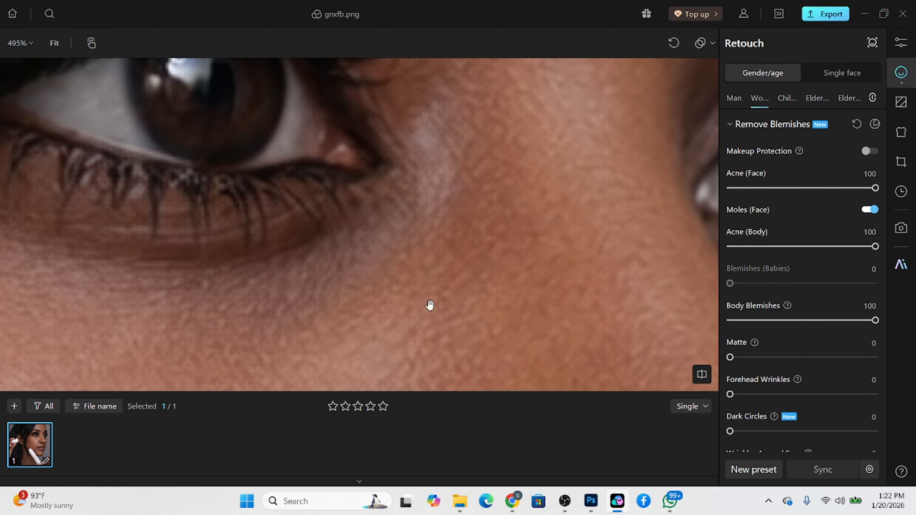
pyautogui.scroll(-3, 321, 205)
pyautogui.moveTo(600, 223); pyautogui.dragTo(460, 214)
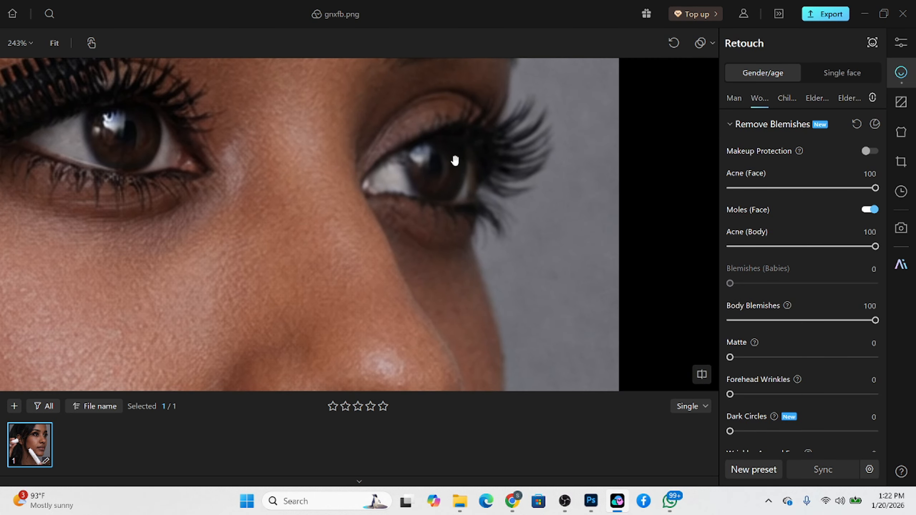
pyautogui.moveTo(199, 183); pyautogui.dragTo(364, 245)
pyautogui.scroll(-4, 779, 302)
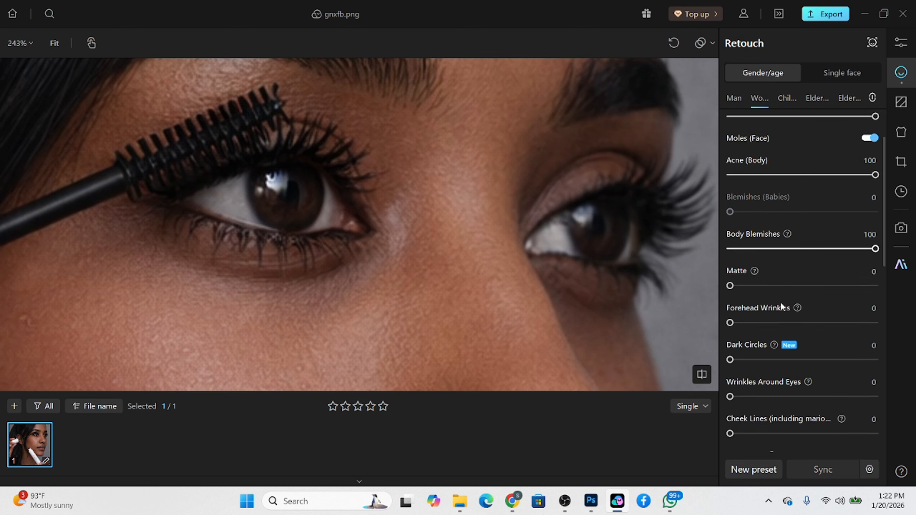
pyautogui.scroll(-6, 779, 302)
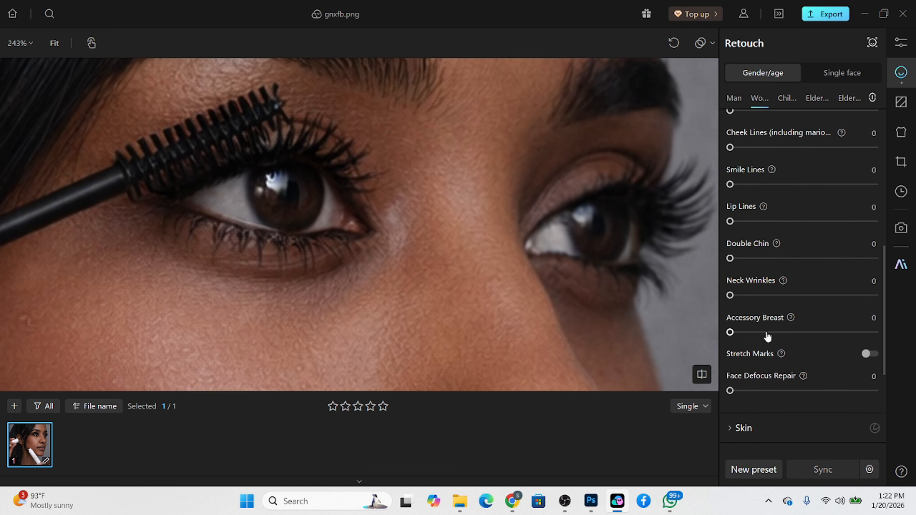
pyautogui.moveTo(732, 393); pyautogui.dragTo(875, 391)
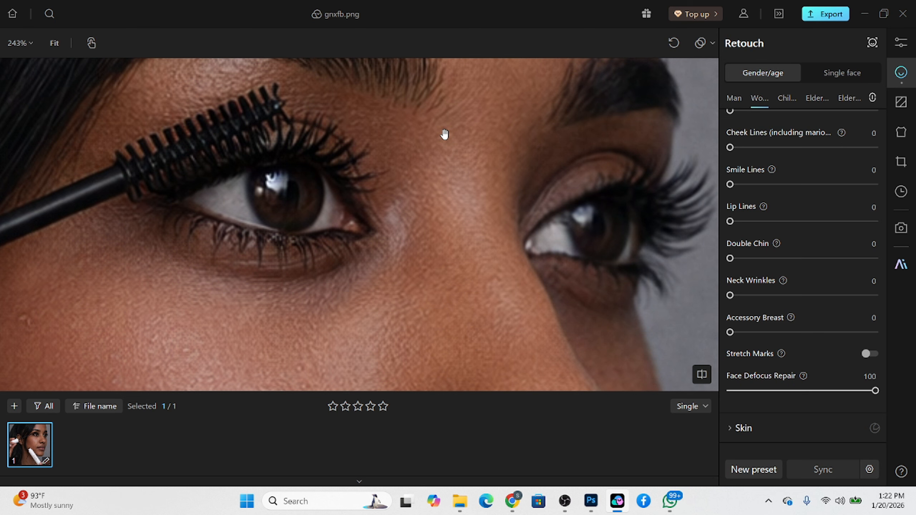
pyautogui.scroll(-9, 445, 134)
pyautogui.scroll(5, 444, 134)
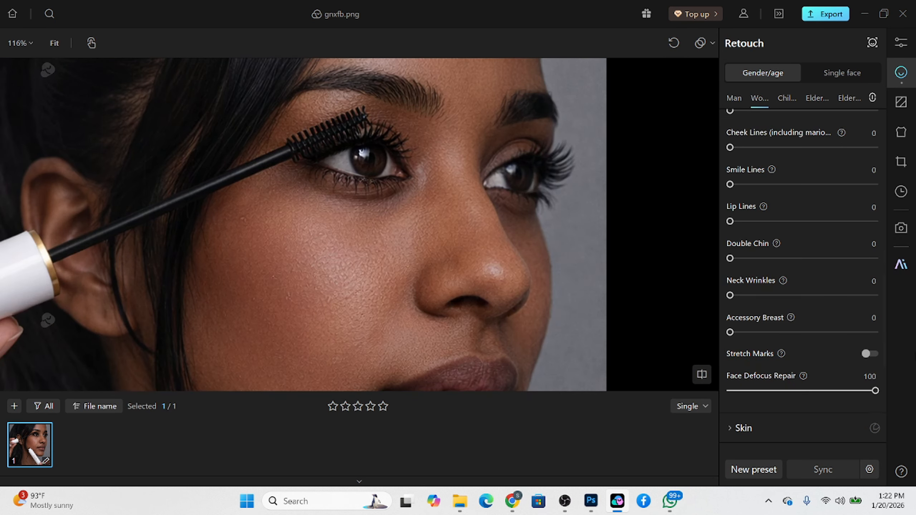
pyautogui.scroll(-4, 322, 214)
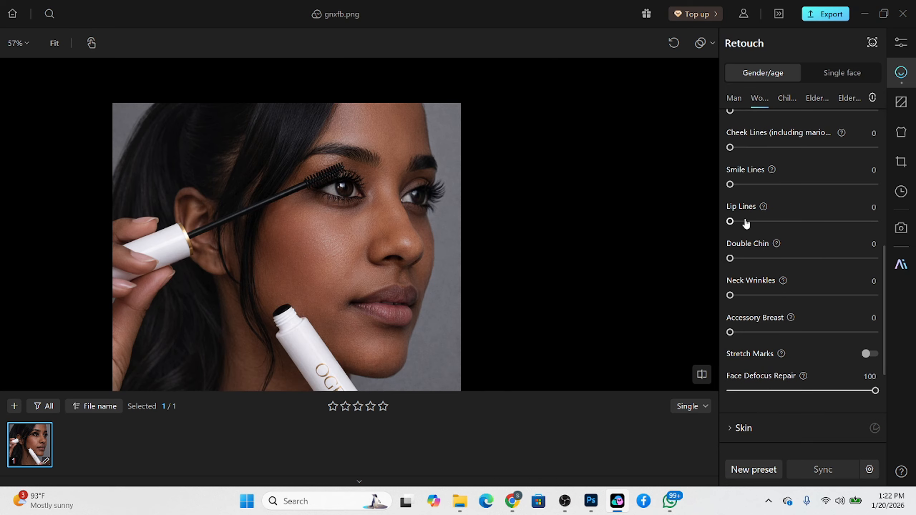
# Step: Set Dark Circles removal to 100 to clean up the skin under the eyes
pyautogui.scroll(4, 388, 274)
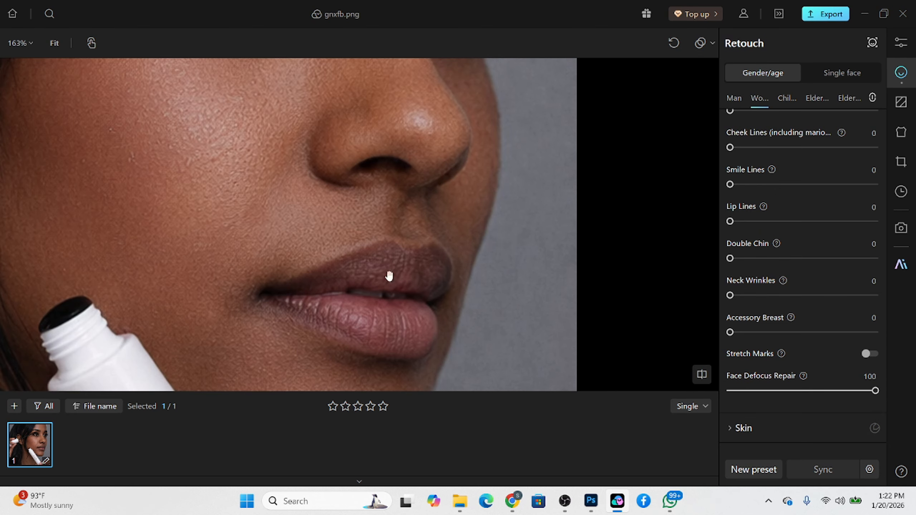
pyautogui.scroll(-4, 409, 277)
pyautogui.scroll(2, 786, 261)
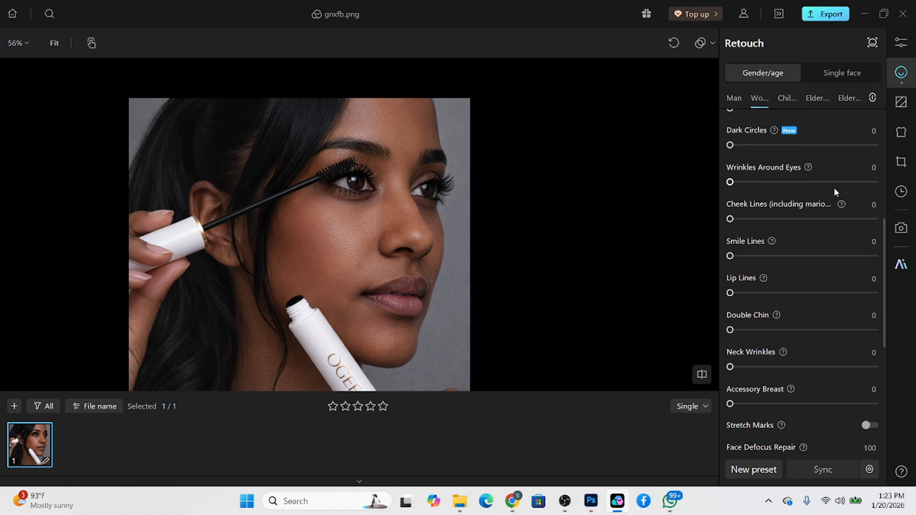
pyautogui.scroll(4, 349, 182)
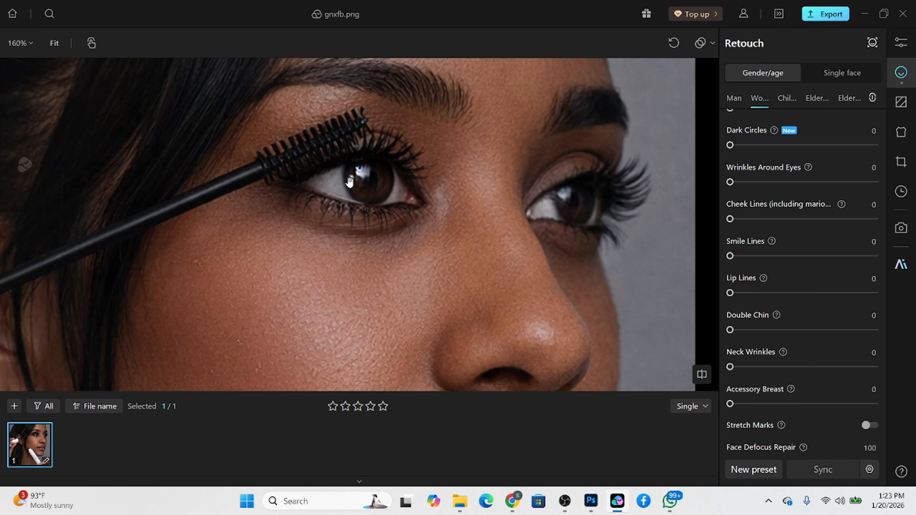
pyautogui.scroll(1, 795, 296)
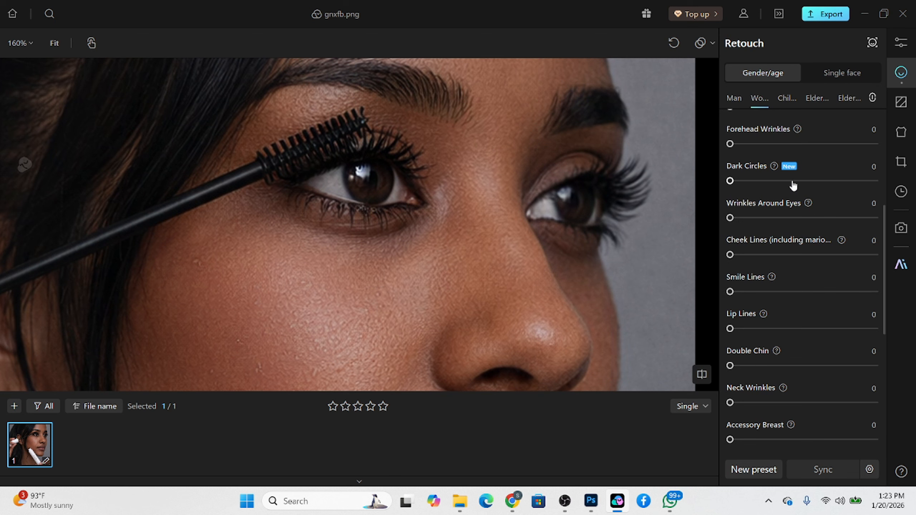
pyautogui.click(841, 180)
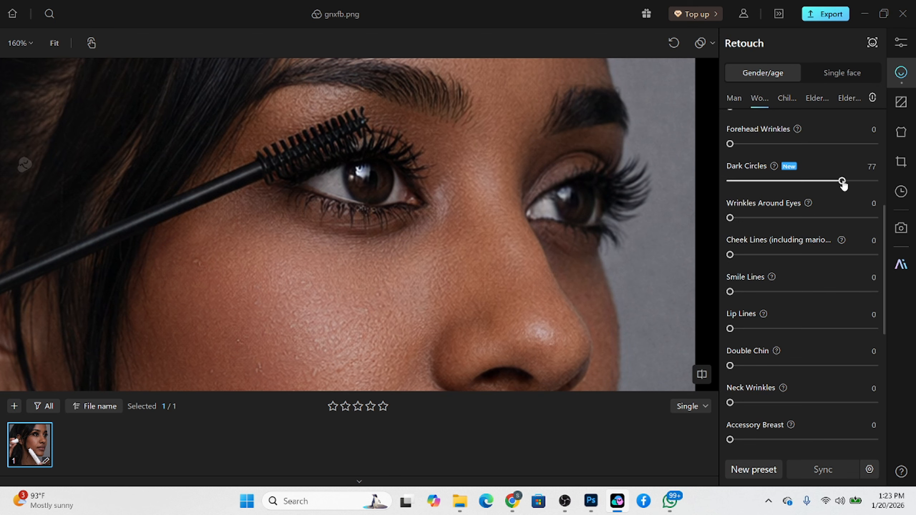
pyautogui.moveTo(842, 180); pyautogui.dragTo(876, 180)
pyautogui.scroll(-5, 466, 209)
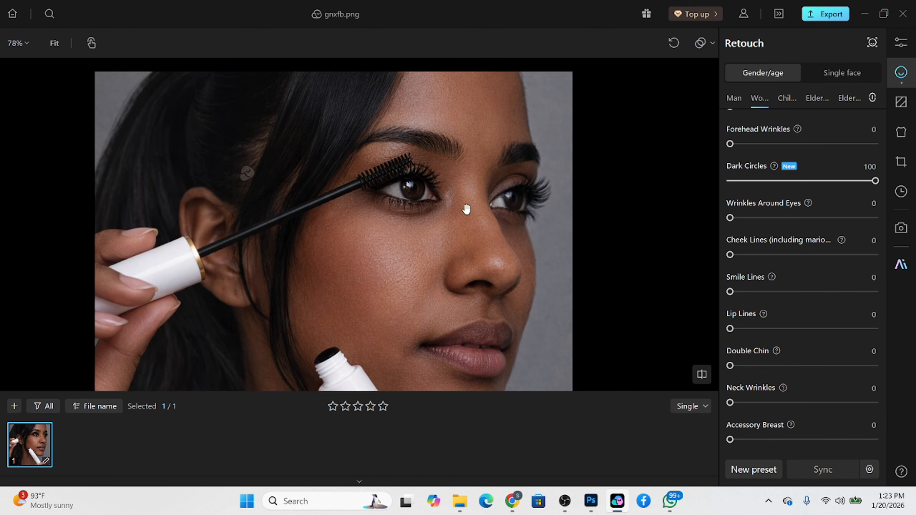
pyautogui.scroll(-4, 467, 160)
pyautogui.scroll(3, 468, 160)
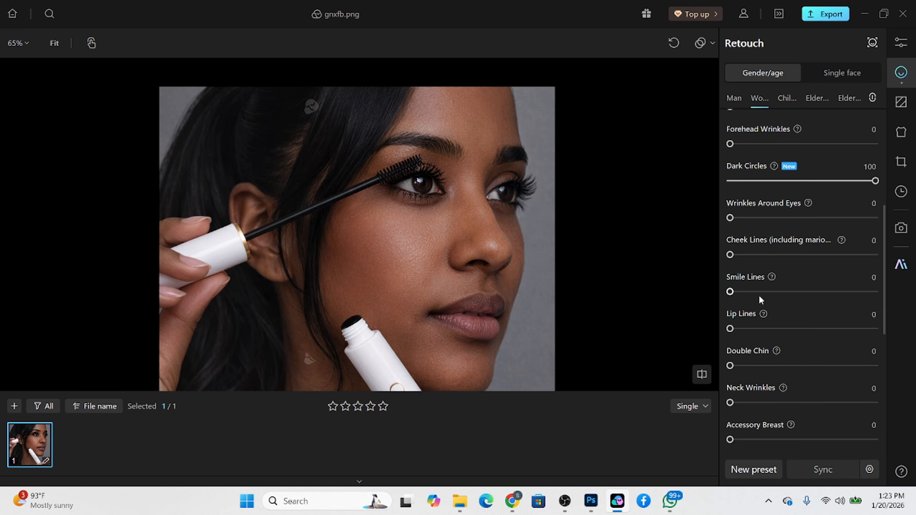
# Step: Open the Skin adjustments, set the face Frequency Separation to 71, and inspect the skin texture
pyautogui.scroll(-6, 758, 294)
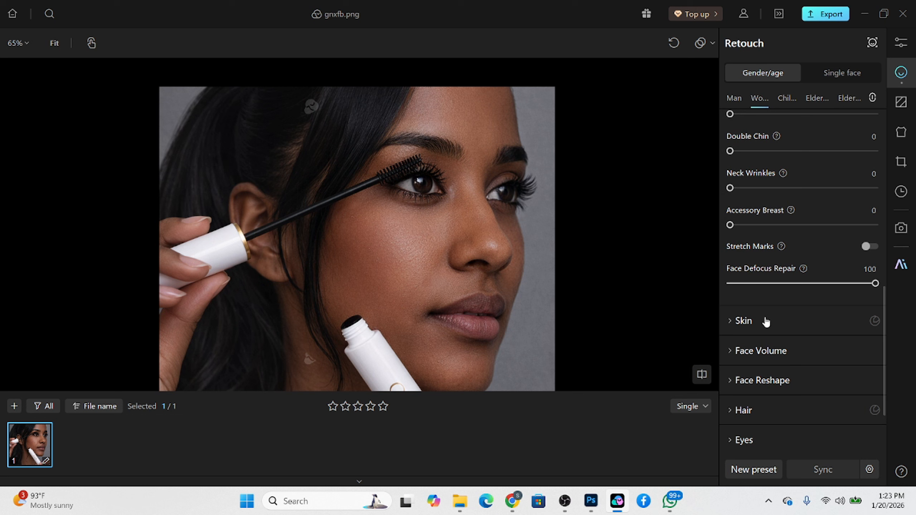
pyautogui.click(766, 321)
pyautogui.scroll(-5, 766, 321)
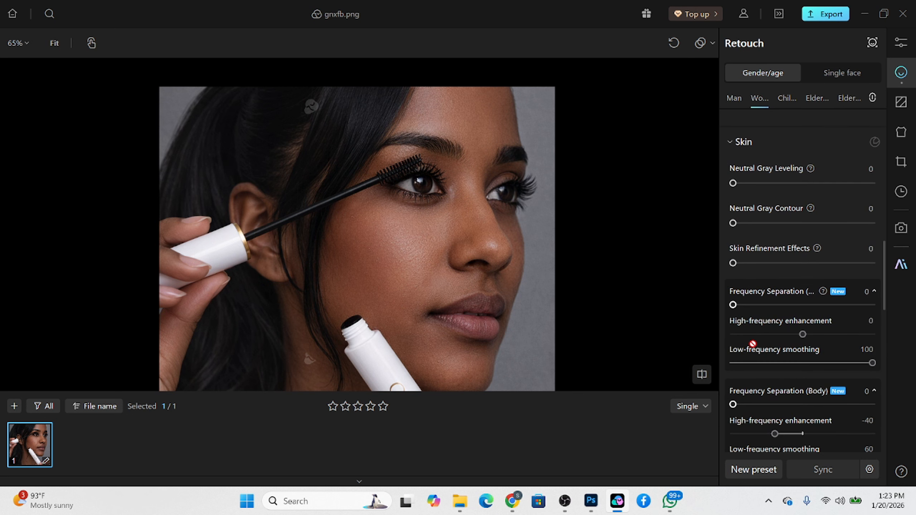
pyautogui.click(762, 305)
pyautogui.moveTo(762, 305); pyautogui.dragTo(832, 305)
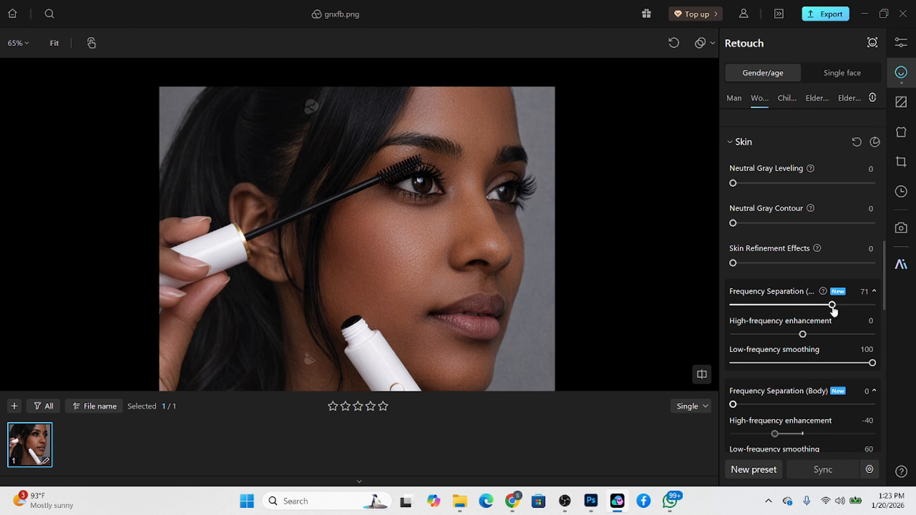
pyautogui.scroll(5, 437, 245)
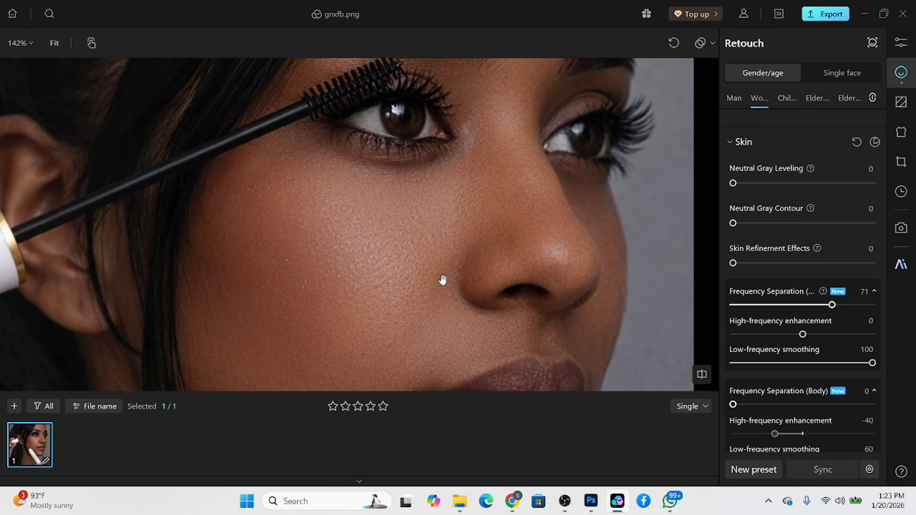
pyautogui.scroll(-5, 438, 260)
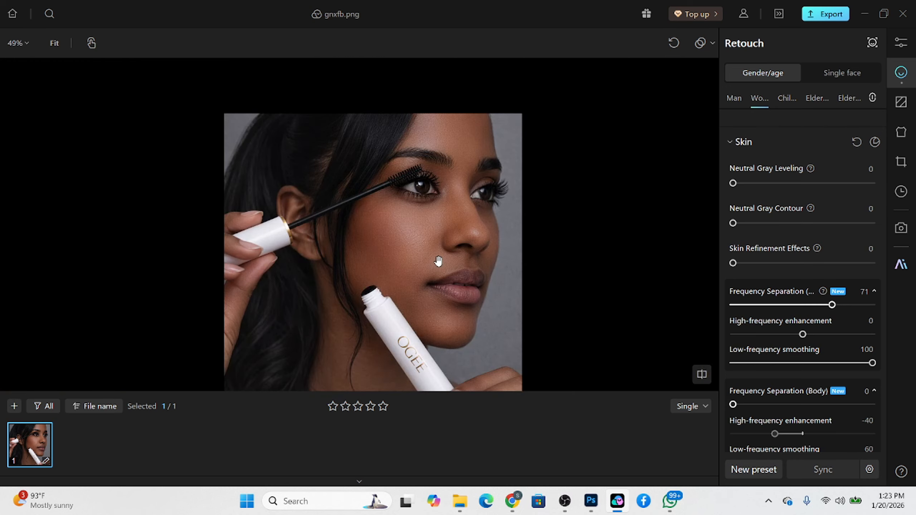
pyautogui.click(436, 245)
pyautogui.scroll(2, 412, 237)
pyautogui.scroll(3, 413, 237)
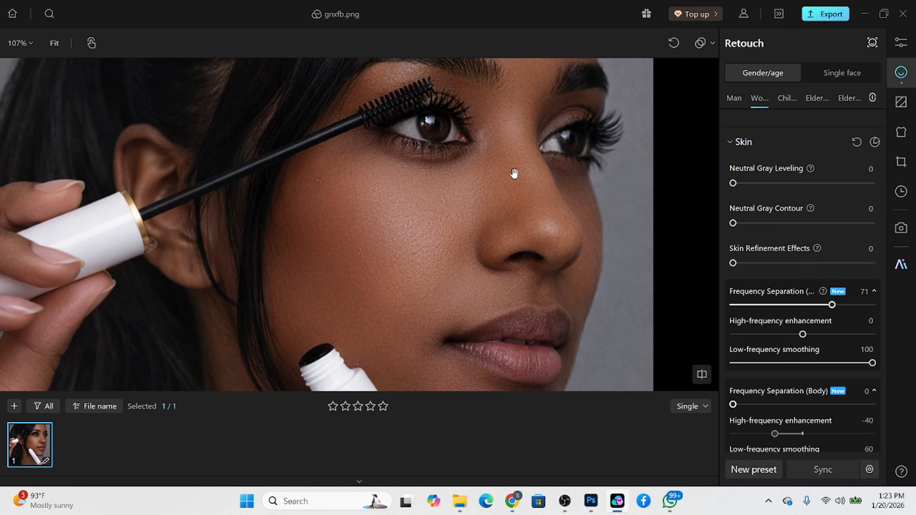
# Step: Try a stronger face skin texture with High-frequency enhancement at 88 and Frequency Separation at 83
pyautogui.moveTo(817, 337); pyautogui.dragTo(865, 340)
pyautogui.scroll(3, 478, 243)
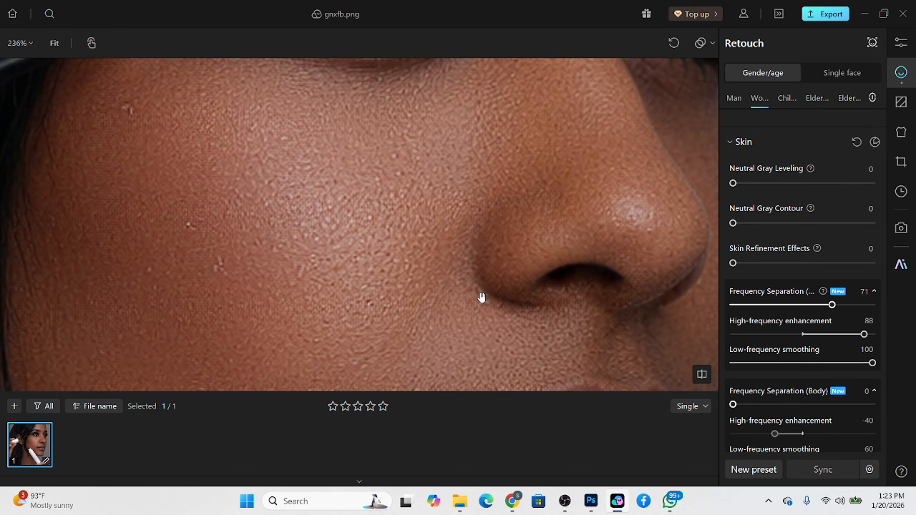
pyautogui.moveTo(482, 297); pyautogui.dragTo(496, 161)
pyautogui.scroll(-4, 359, 287)
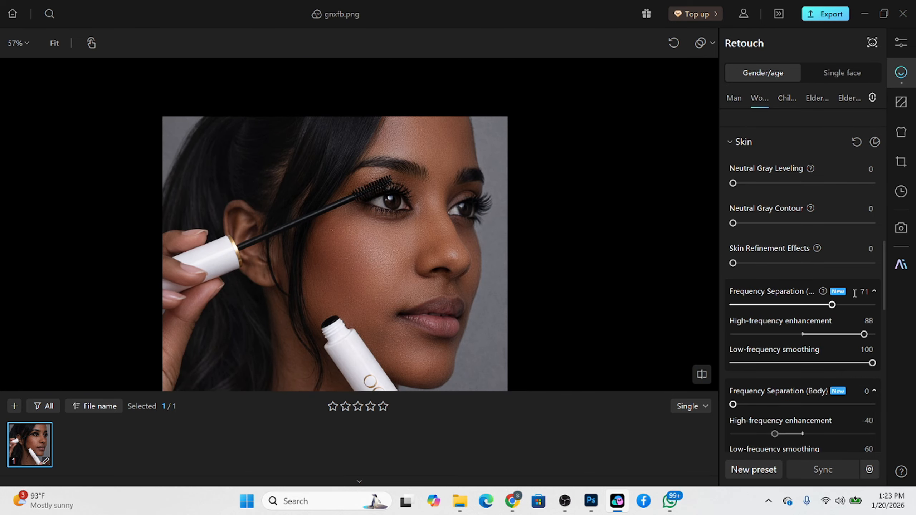
pyautogui.click(848, 305)
pyautogui.scroll(4, 369, 272)
pyautogui.scroll(-5, 354, 215)
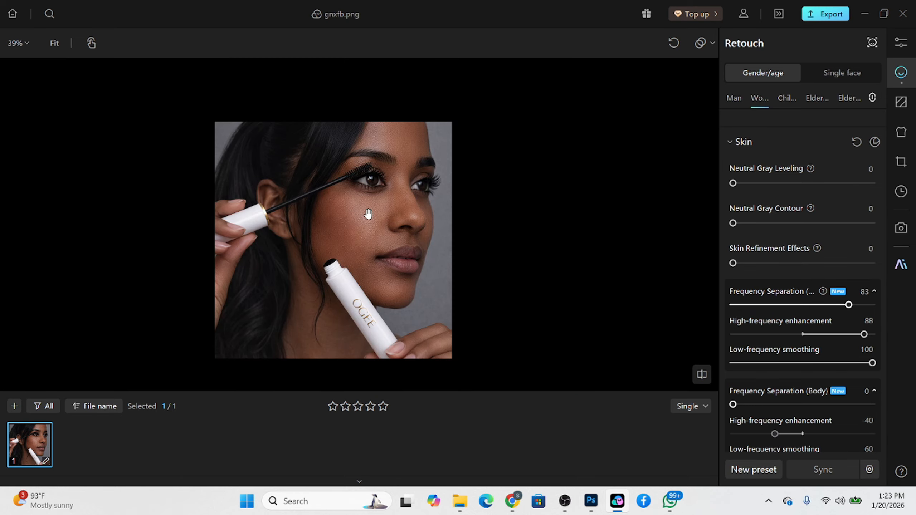
pyautogui.scroll(2, 371, 213)
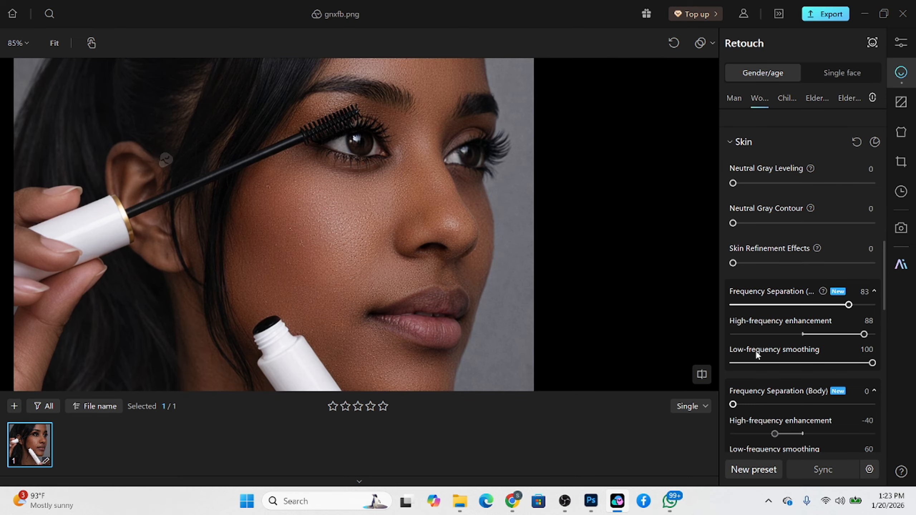
pyautogui.scroll(2, 375, 225)
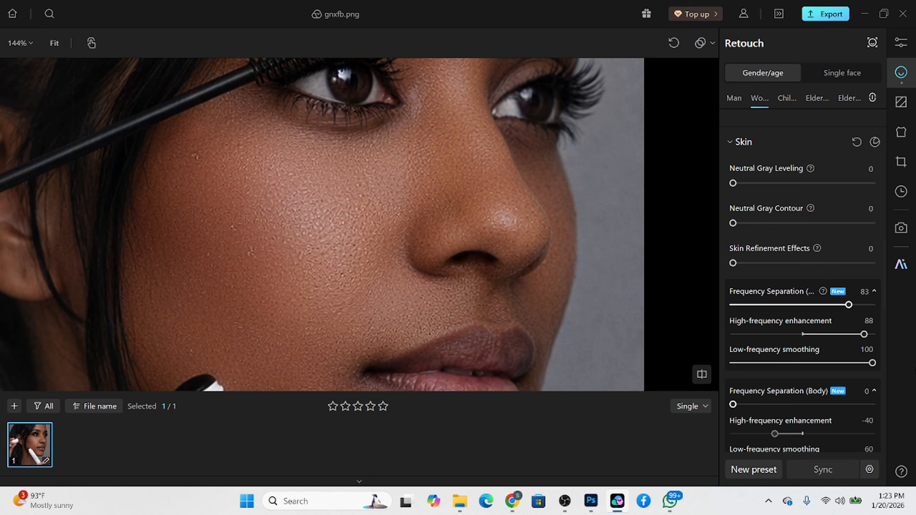
# Step: Set the face High-frequency enhancement to 46 and Frequency Separation to 76
pyautogui.moveTo(854, 337); pyautogui.dragTo(835, 340)
pyautogui.moveTo(848, 309); pyautogui.dragTo(838, 307)
pyautogui.scroll(-3, 442, 187)
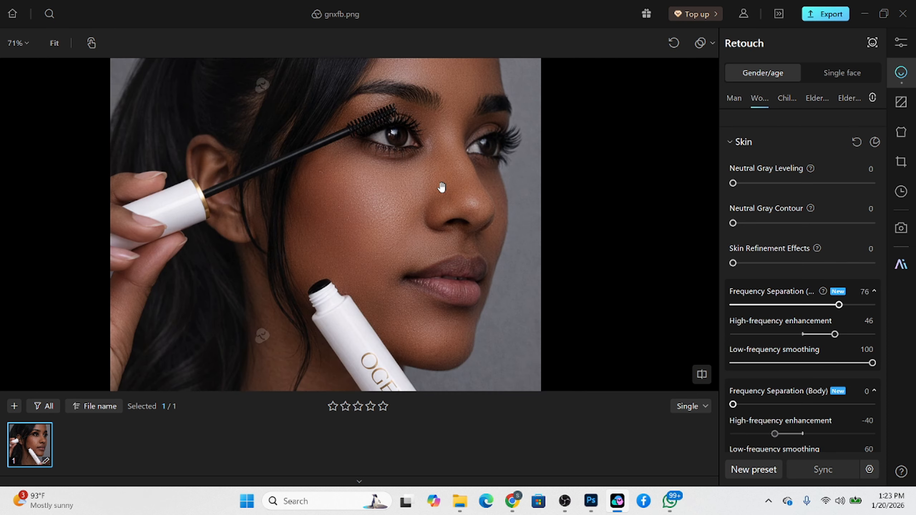
pyautogui.moveTo(448, 180); pyautogui.dragTo(414, 291)
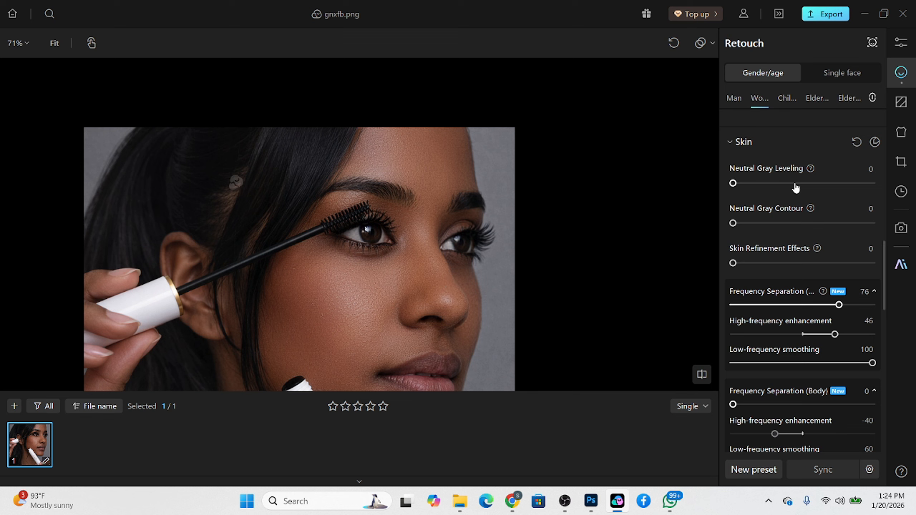
# Step: Set Neutral Gray Leveling to 63 and Skin Refinement Effects to 29, and inspect the face
pyautogui.moveTo(795, 187); pyautogui.dragTo(822, 188)
pyautogui.moveTo(765, 264); pyautogui.dragTo(773, 264)
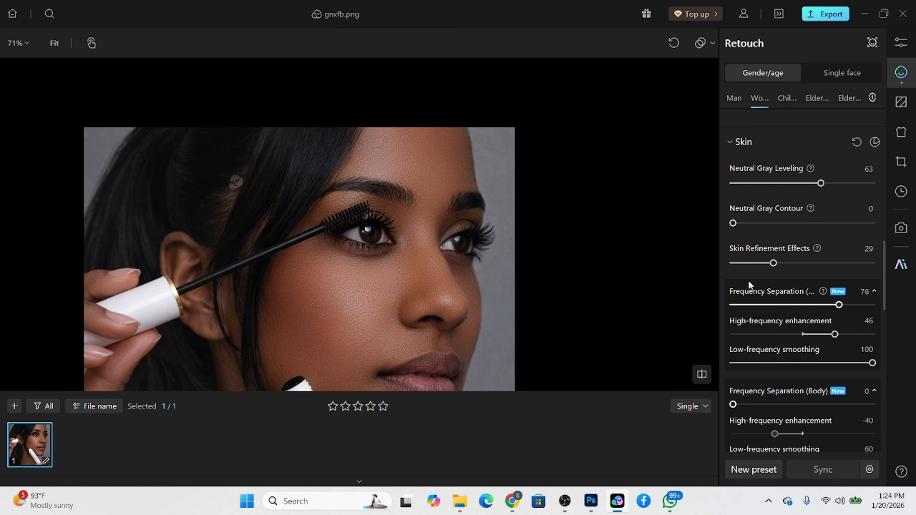
pyautogui.scroll(-2, 427, 305)
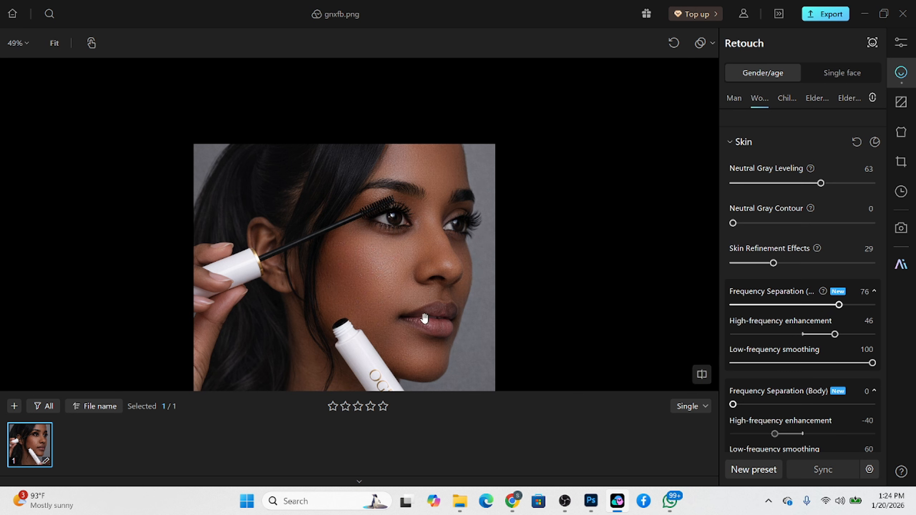
pyautogui.press('space')
pyautogui.press('space')
pyautogui.scroll(1, 433, 235)
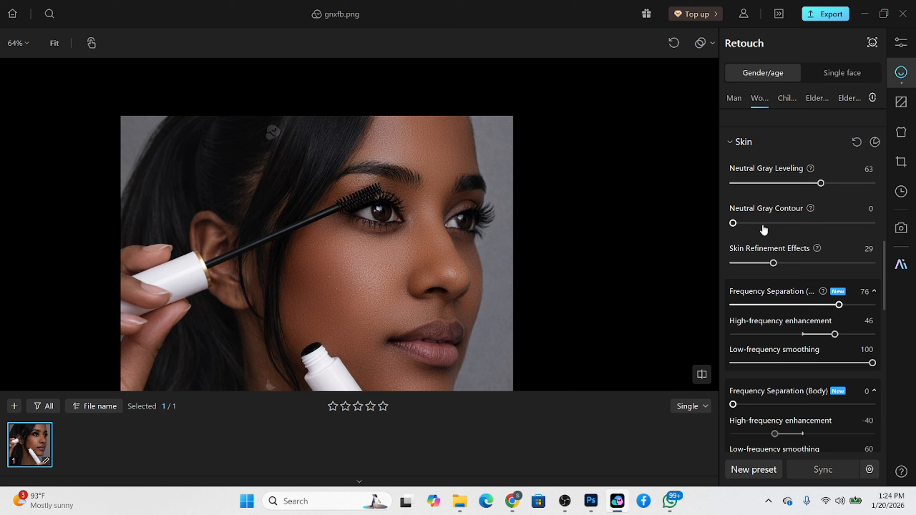
# Step: Try Neutral Gray Contour at 100 and inspect the effect on the face
pyautogui.moveTo(791, 229); pyautogui.dragTo(875, 224)
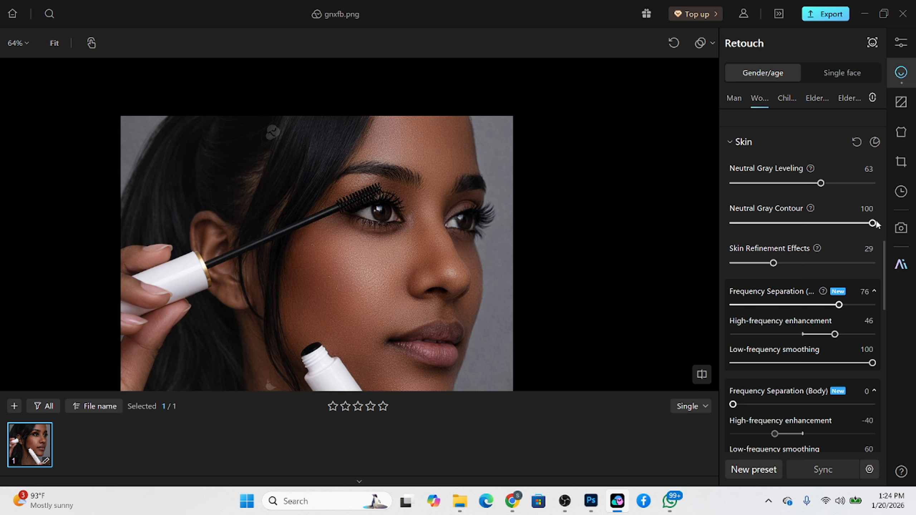
pyautogui.scroll(-3, 419, 262)
pyautogui.scroll(4, 425, 266)
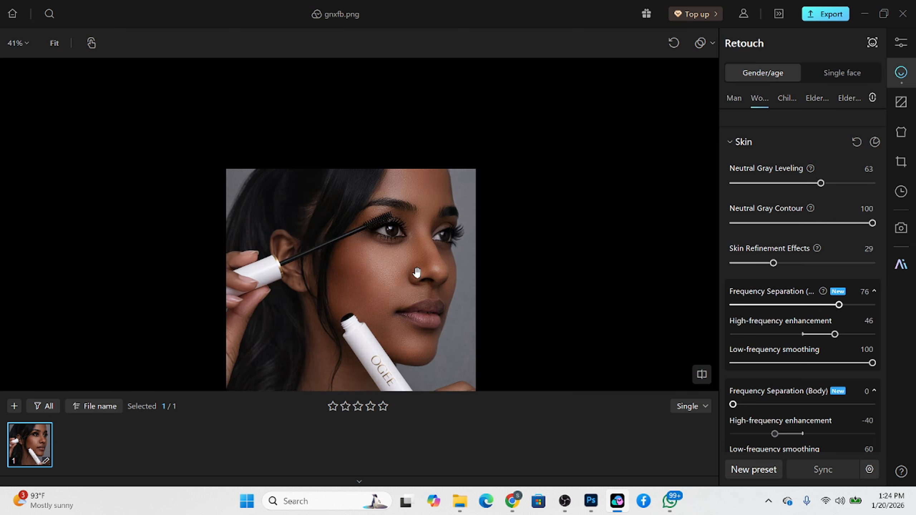
pyautogui.scroll(-2, 431, 285)
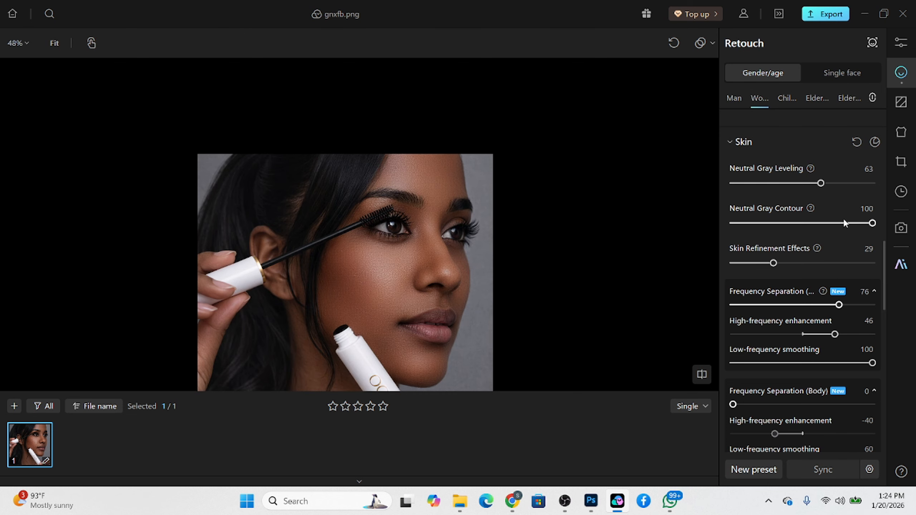
# Step: Set Neutral Gray Contour to 70, inspect the face contours, and dismiss the browser notification
pyautogui.click(830, 224)
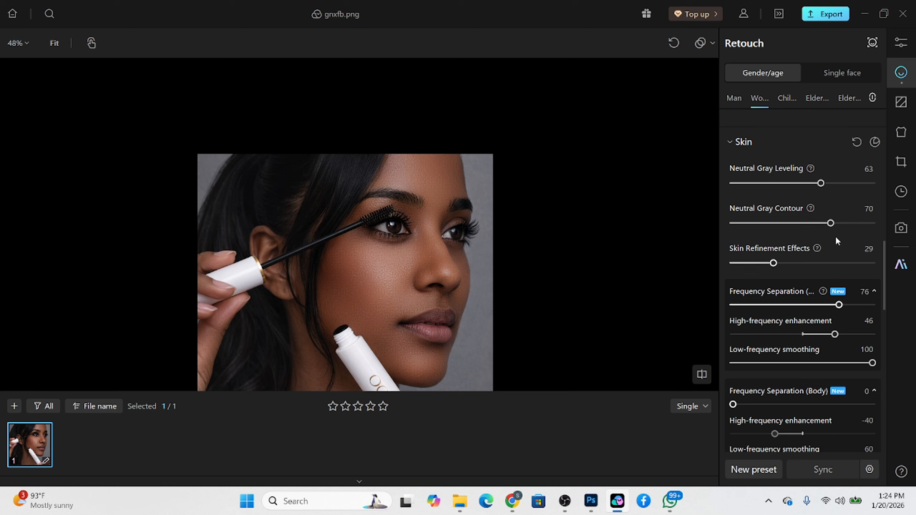
pyautogui.scroll(3, 428, 242)
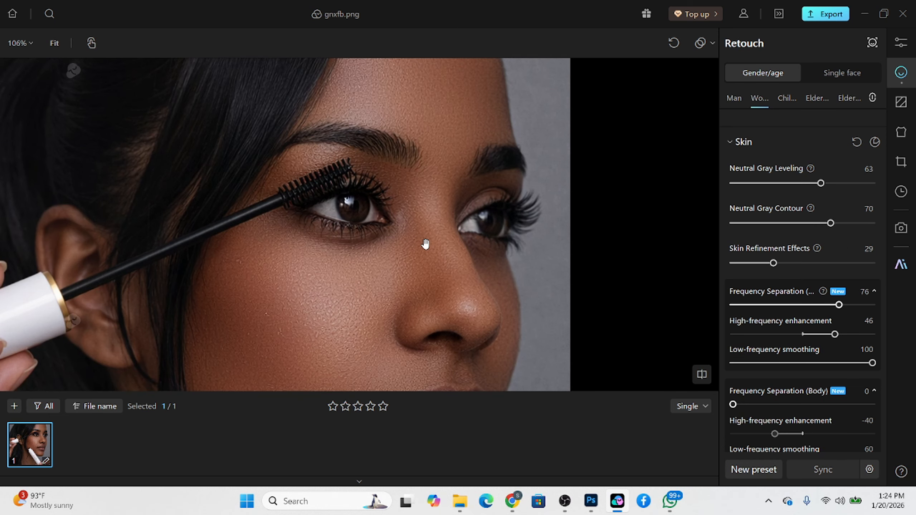
pyautogui.scroll(-2, 426, 242)
pyautogui.moveTo(417, 279); pyautogui.dragTo(424, 195)
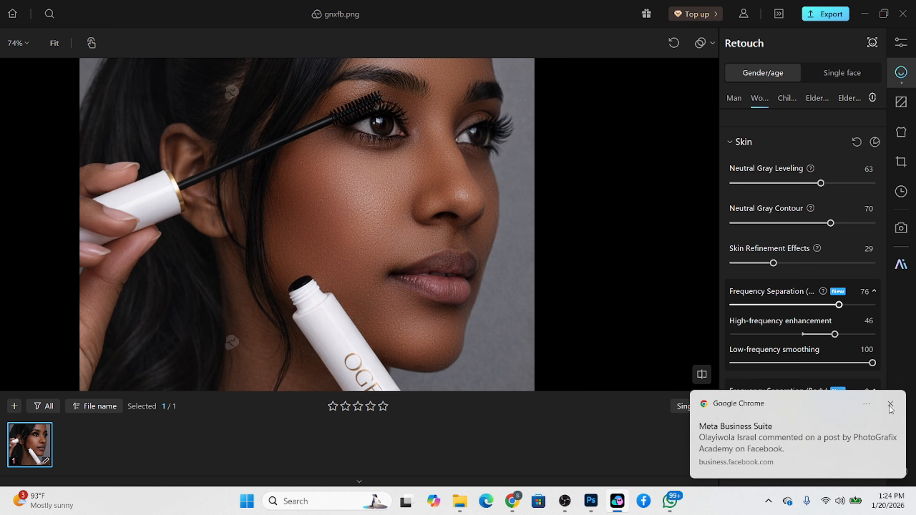
pyautogui.click(890, 409)
# Step: Set the body Frequency Separation to 84, its Low-frequency smoothing to 80 and its High-frequency enhancement to 23
pyautogui.moveTo(372, 260); pyautogui.dragTo(383, 142)
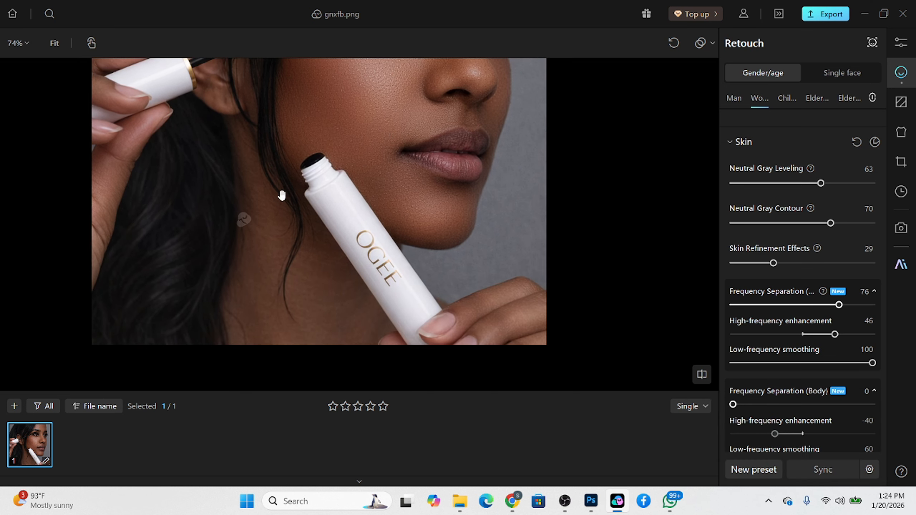
pyautogui.scroll(-2, 783, 297)
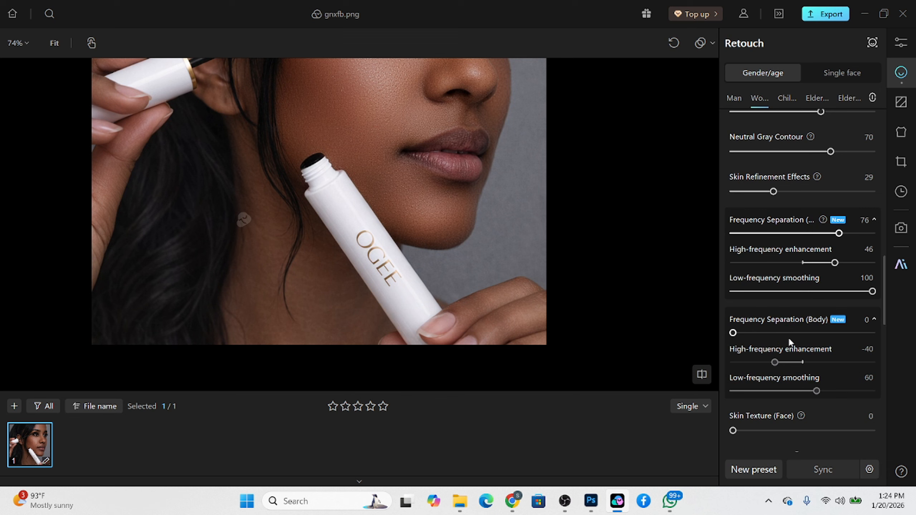
pyautogui.moveTo(761, 333); pyautogui.dragTo(850, 332)
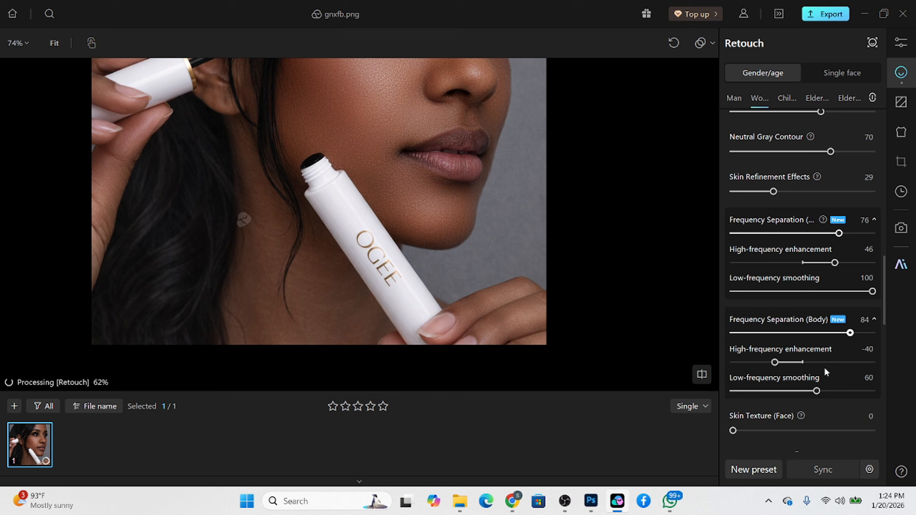
pyautogui.moveTo(828, 397); pyautogui.dragTo(844, 393)
pyautogui.moveTo(804, 362); pyautogui.dragTo(820, 369)
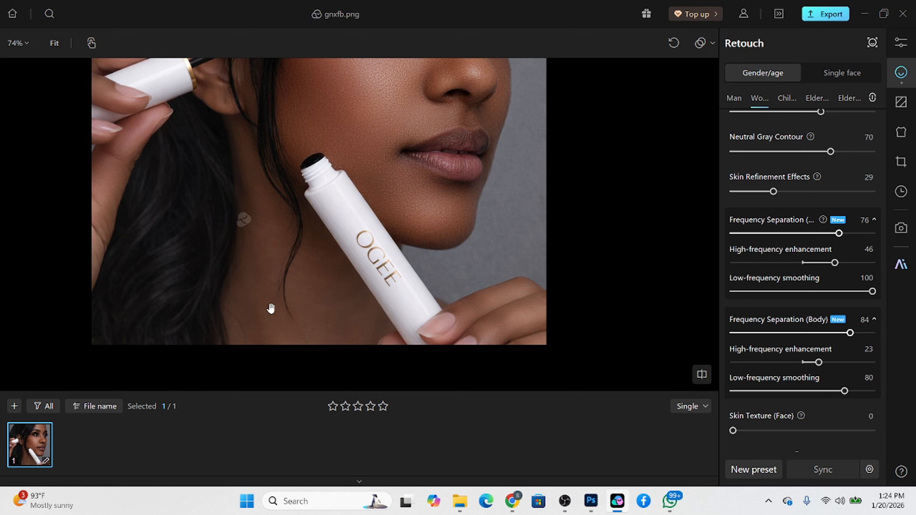
# Step: Inspect the neck and hand skin and set the body High-frequency enhancement to 64
pyautogui.scroll(3, 269, 332)
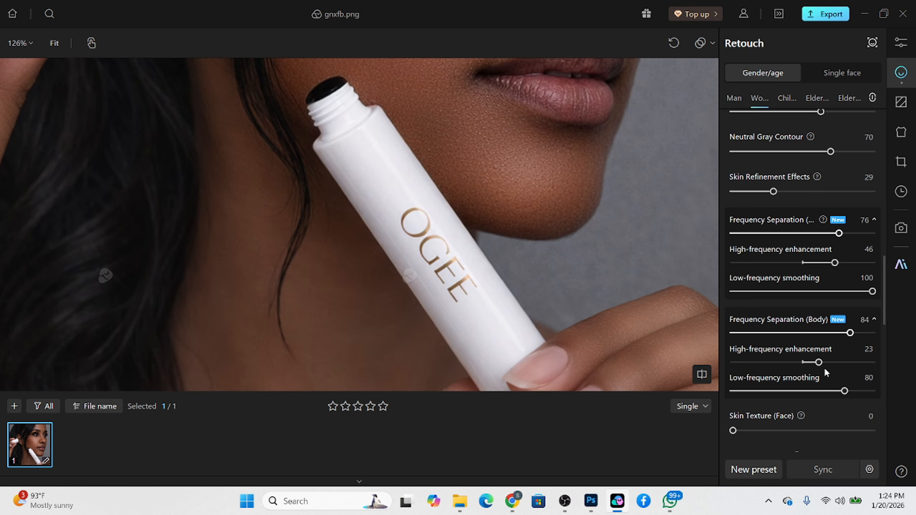
pyautogui.moveTo(818, 362); pyautogui.dragTo(846, 362)
pyautogui.scroll(-3, 557, 339)
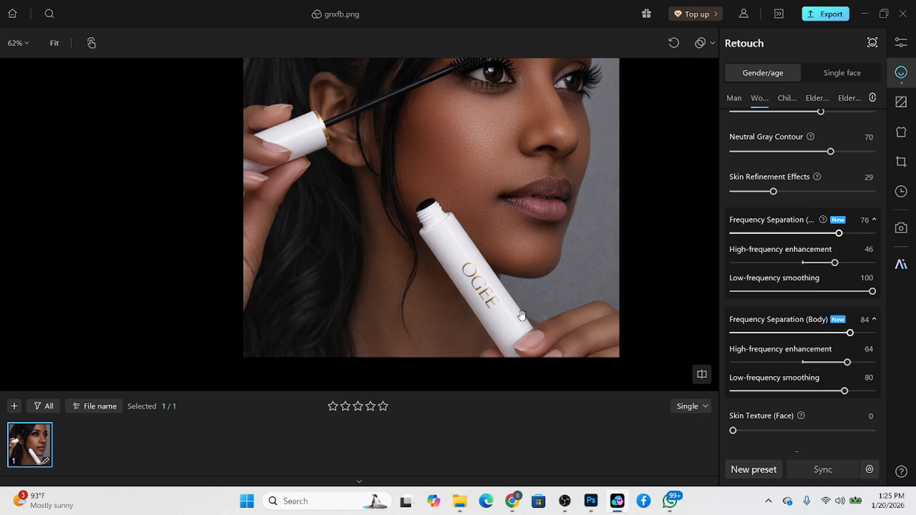
pyautogui.scroll(-2, 455, 277)
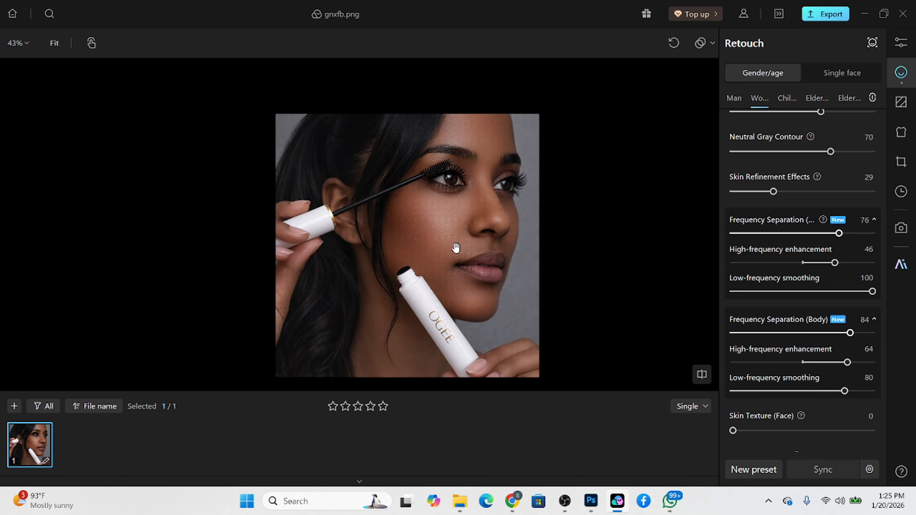
pyautogui.scroll(3, 456, 247)
pyautogui.scroll(-2, 447, 195)
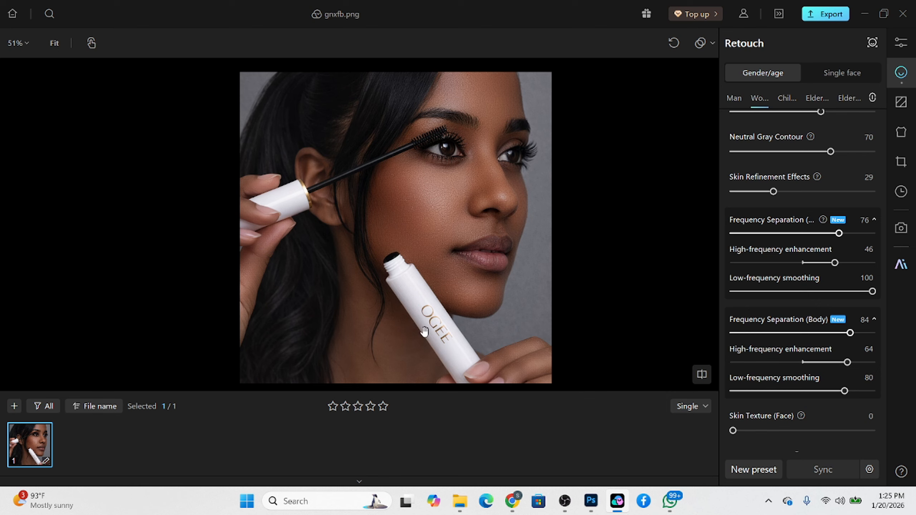
# Step: Try Skin Tone Balance (Multiple) at 62 and 26 to even out the face and body skin tone
pyautogui.scroll(-5, 842, 355)
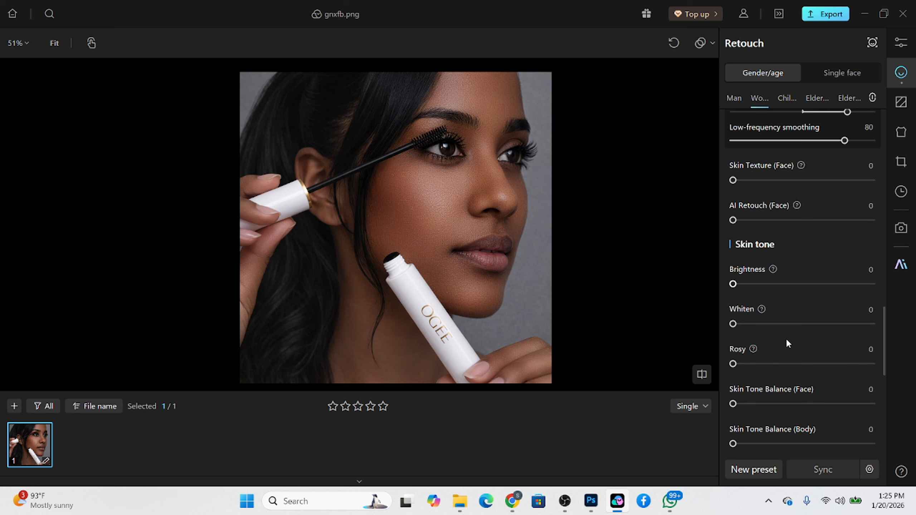
pyautogui.scroll(-3, 785, 338)
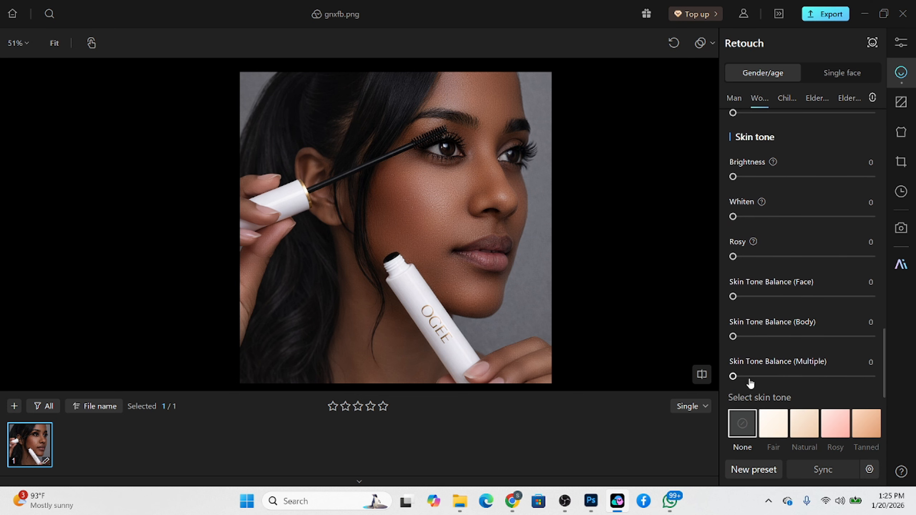
pyautogui.moveTo(749, 383); pyautogui.dragTo(820, 383)
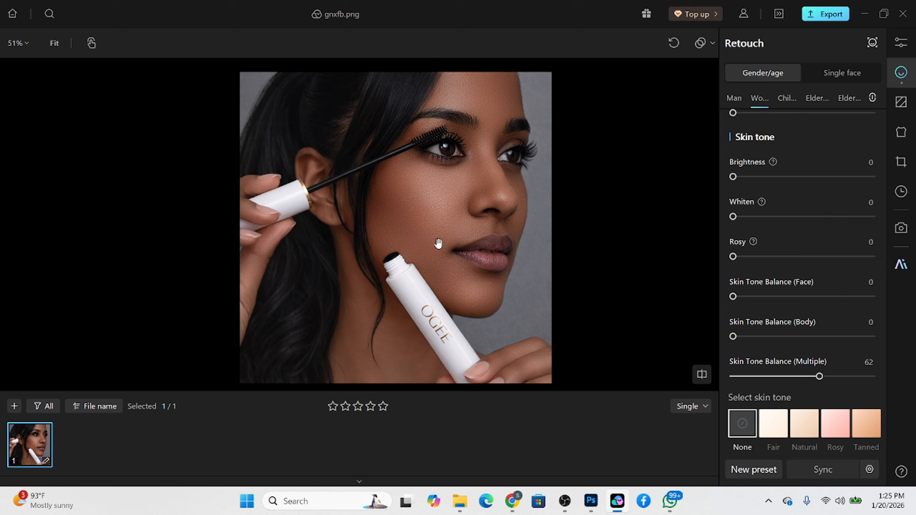
pyautogui.moveTo(819, 376); pyautogui.dragTo(770, 380)
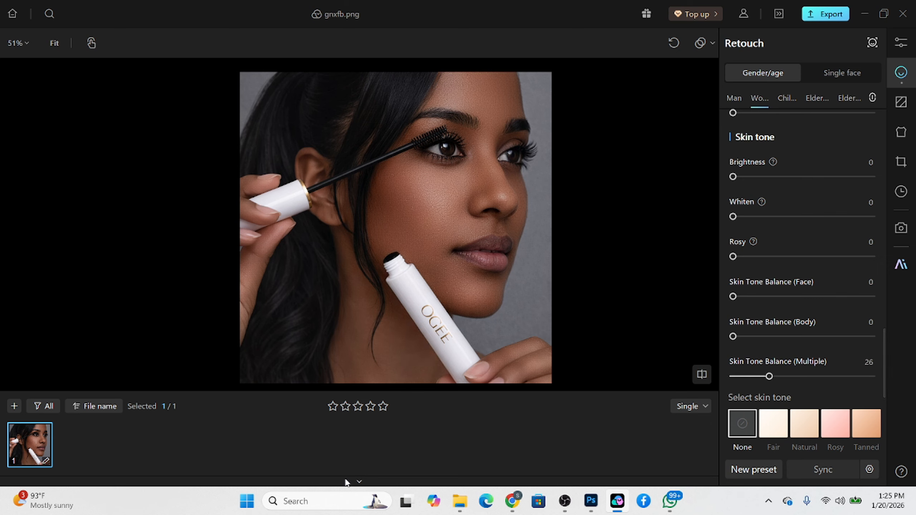
pyautogui.click(382, 274)
# Step: Try the skin tone Temperature at -100 and 52
pyautogui.scroll(-2, 861, 384)
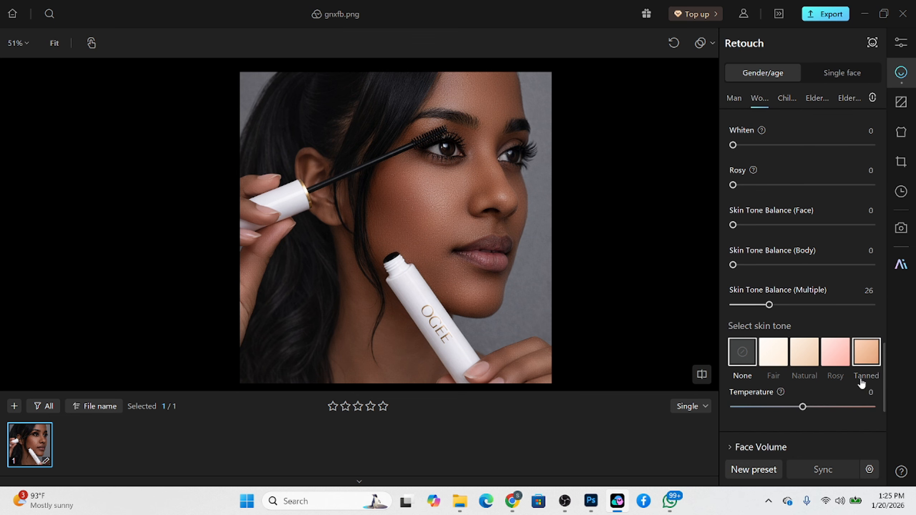
pyautogui.click(835, 414)
pyautogui.moveTo(836, 412); pyautogui.dragTo(695, 414)
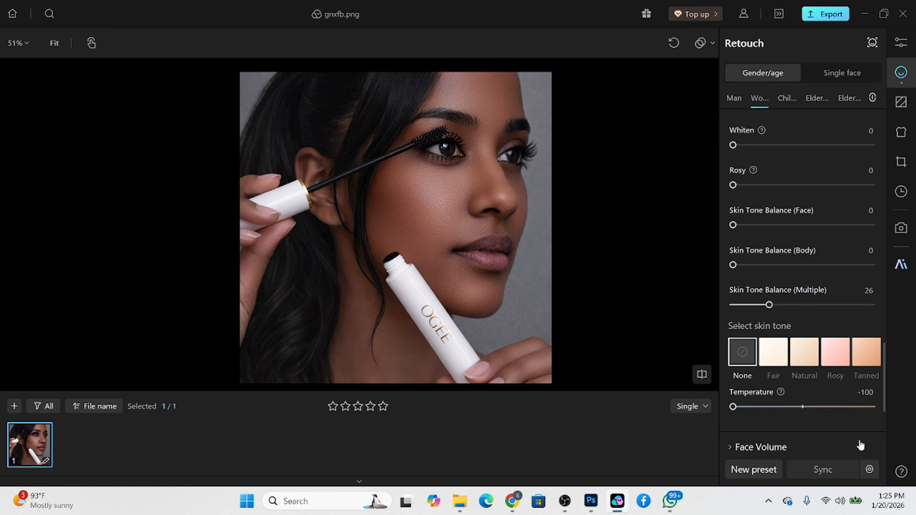
pyautogui.click(842, 408)
# Step: Set the skin tone Brightness to 16 and Whiten to 8, and inspect the face
pyautogui.scroll(2, 818, 236)
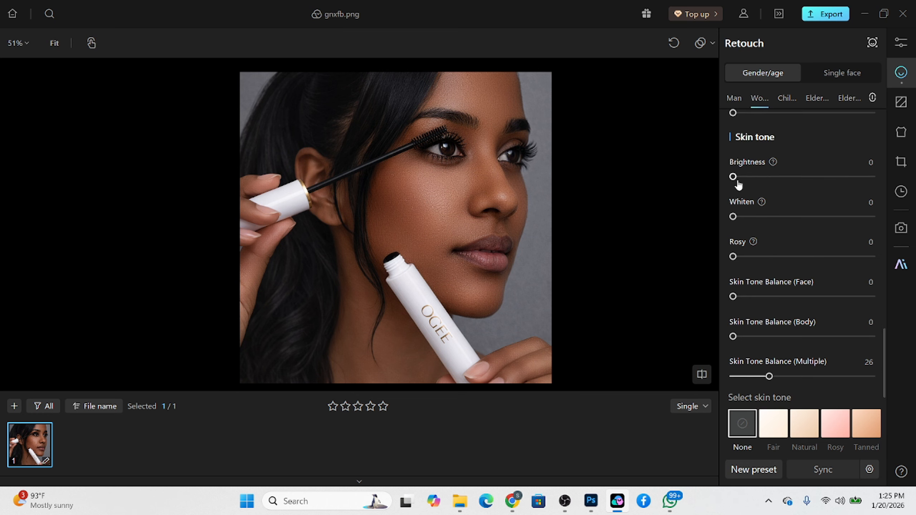
pyautogui.moveTo(737, 183); pyautogui.dragTo(755, 180)
pyautogui.click(744, 219)
pyautogui.moveTo(480, 281); pyautogui.dragTo(457, 289)
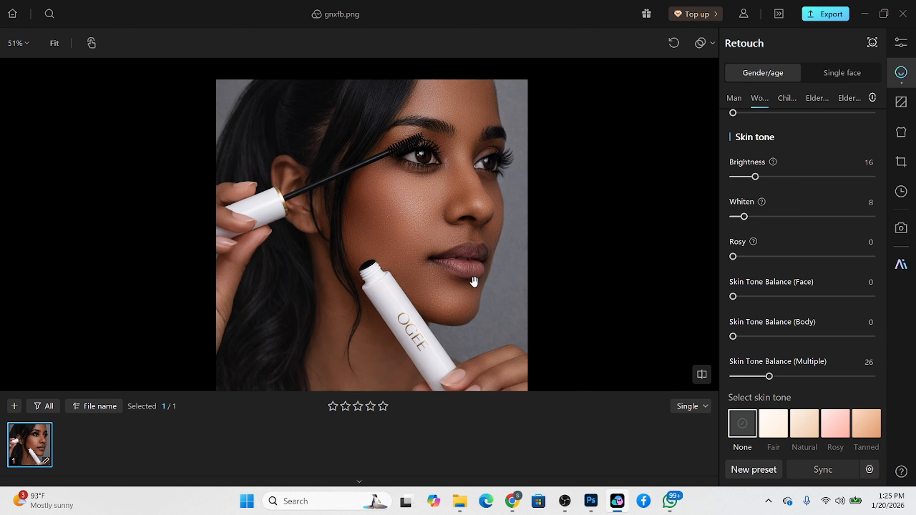
pyautogui.scroll(3, 460, 152)
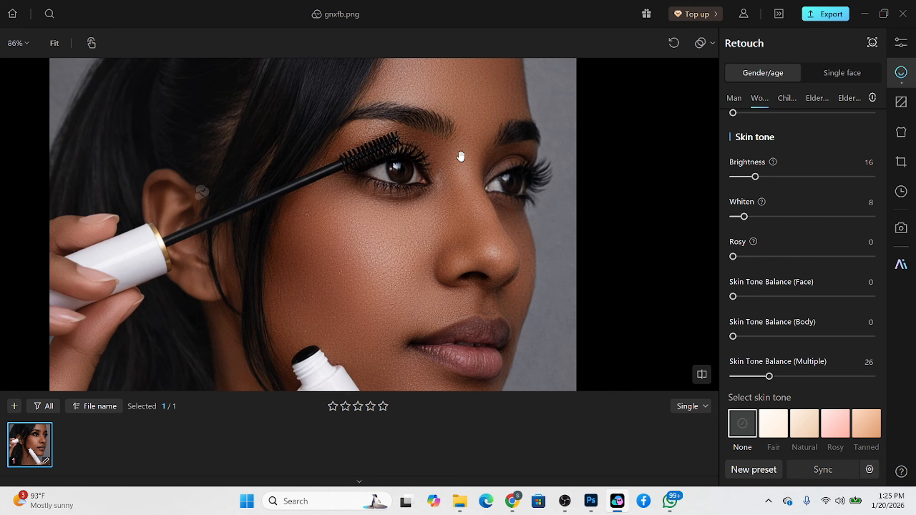
pyautogui.scroll(-4, 461, 156)
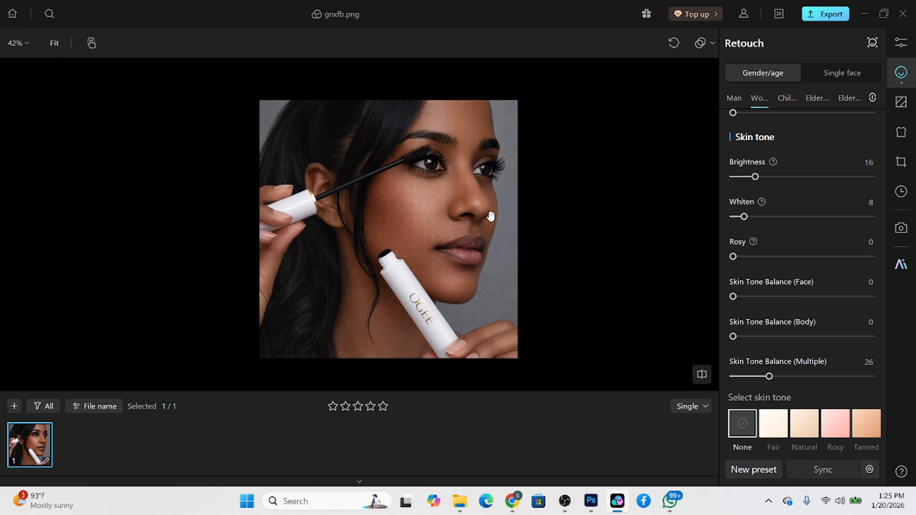
# Step: Set Skin Tone Balance (Multiple) to 39 and Skin Tone Balance (Body) to 14
pyautogui.click(795, 376)
pyautogui.scroll(-1, 407, 240)
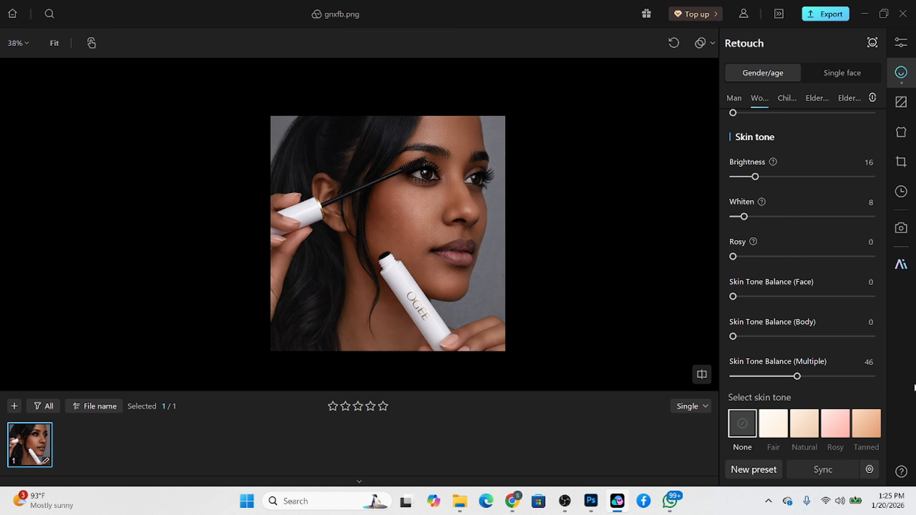
pyautogui.click(787, 377)
pyautogui.moveTo(767, 341); pyautogui.dragTo(901, 335)
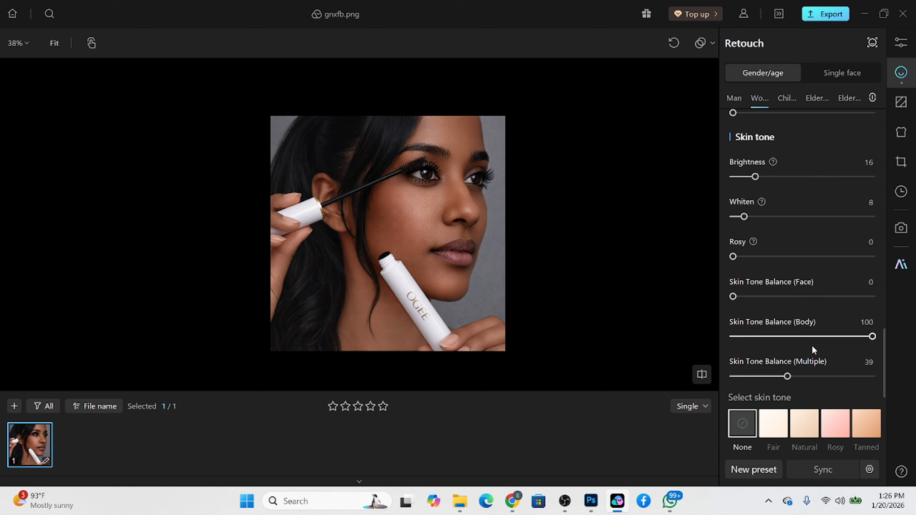
pyautogui.click(754, 340)
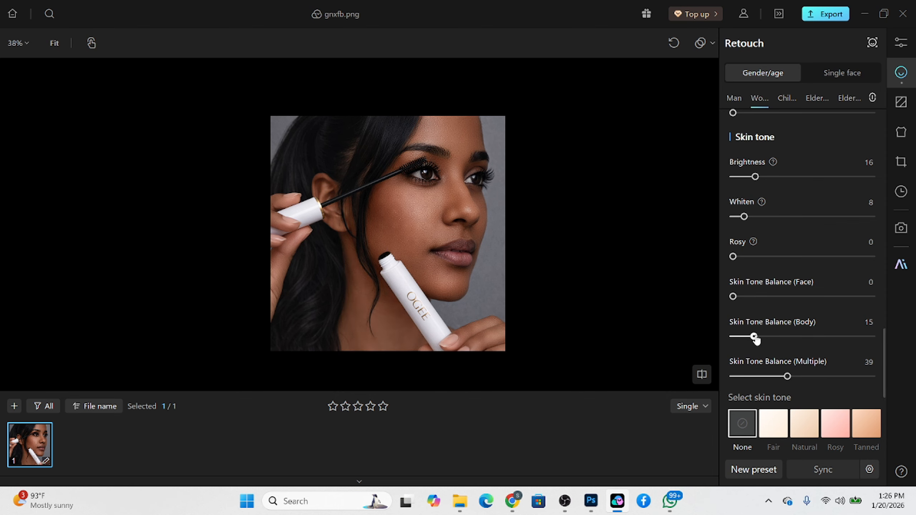
pyautogui.scroll(3, 491, 225)
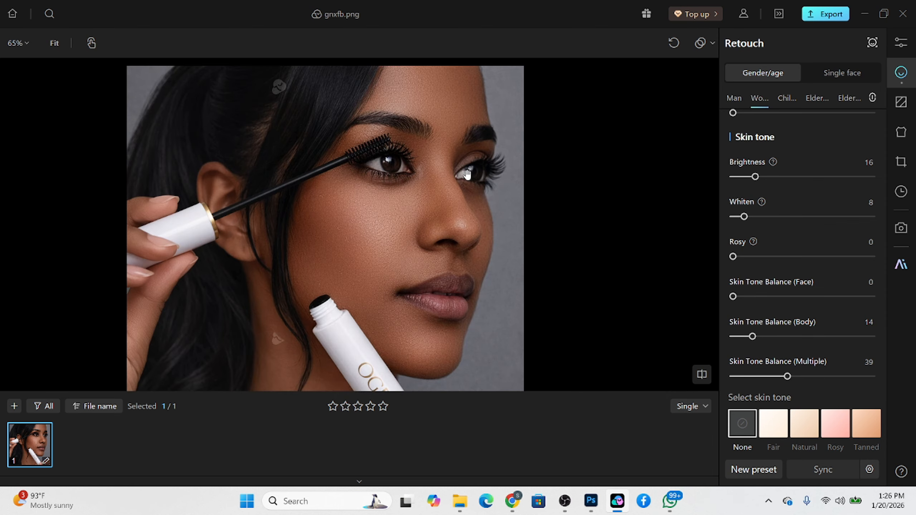
# Step: Set the skin tone Temperature to 31
pyautogui.scroll(-1, 839, 413)
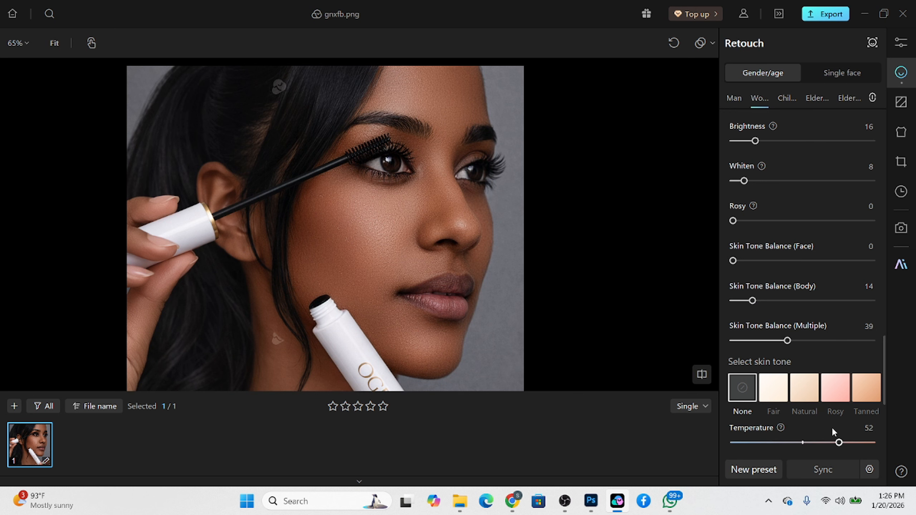
pyautogui.click(827, 442)
pyautogui.moveTo(827, 443); pyautogui.dragTo(823, 443)
# Step: Inspect the eye area and set the makeup's Enhance Eye Makeup to 100
pyautogui.scroll(-5, 819, 289)
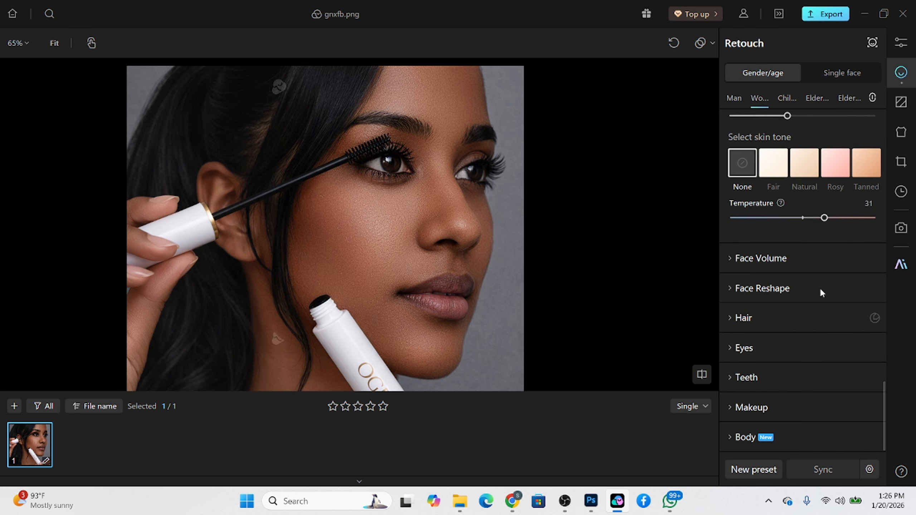
pyautogui.click(801, 410)
pyautogui.scroll(-2, 805, 373)
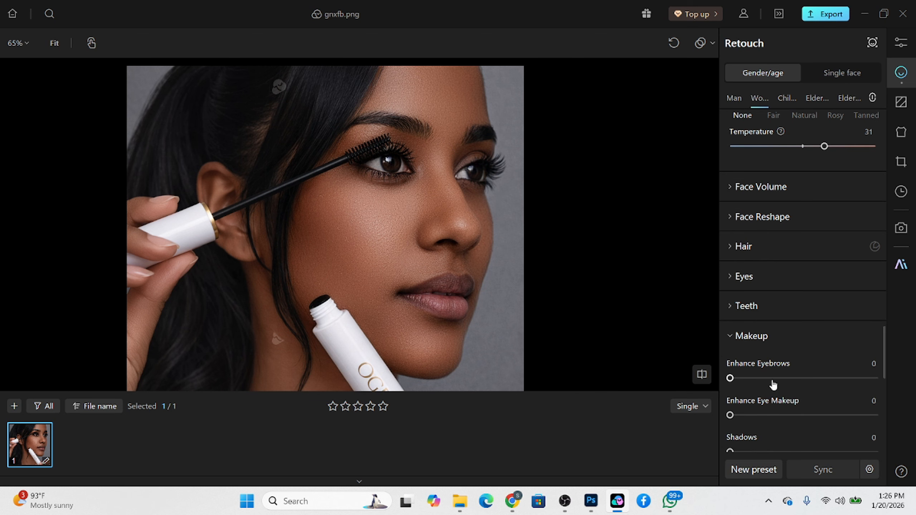
pyautogui.scroll(4, 370, 100)
pyautogui.scroll(-4, 375, 114)
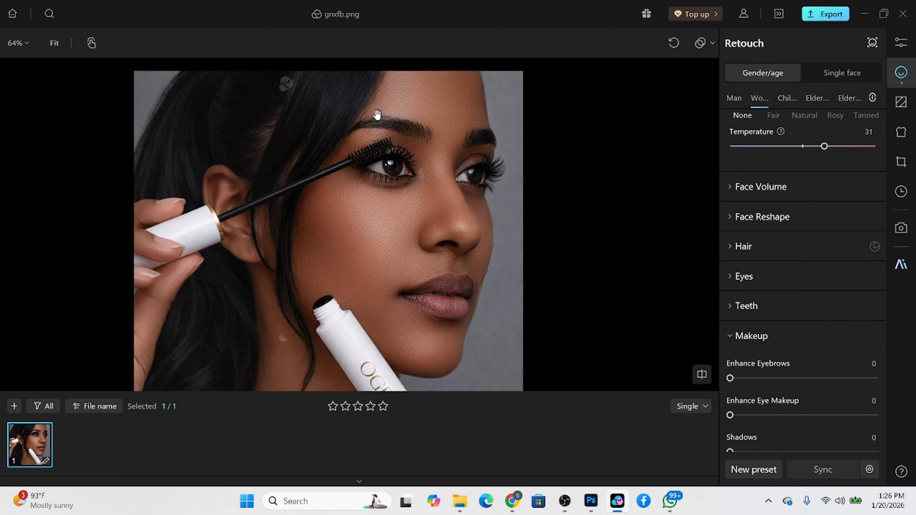
pyautogui.scroll(4, 403, 151)
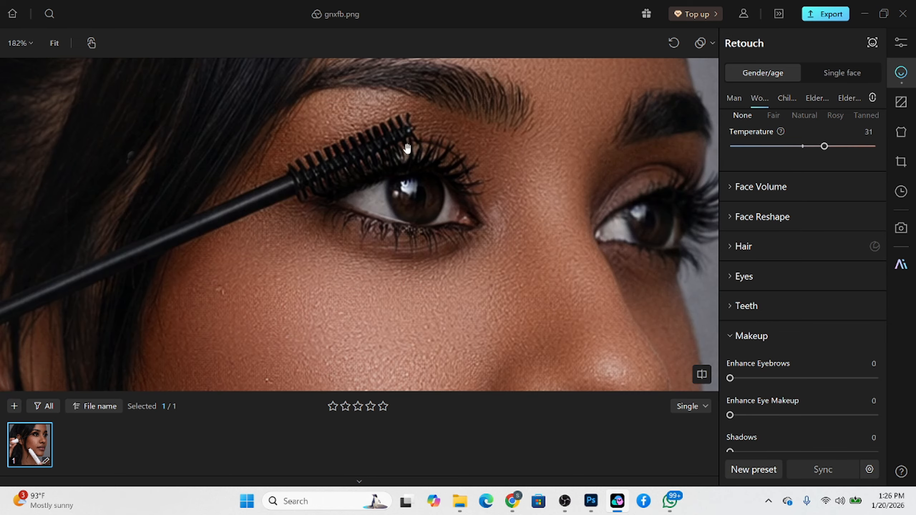
pyautogui.scroll(-3, 402, 144)
pyautogui.scroll(-3, 416, 212)
pyautogui.scroll(1, 408, 191)
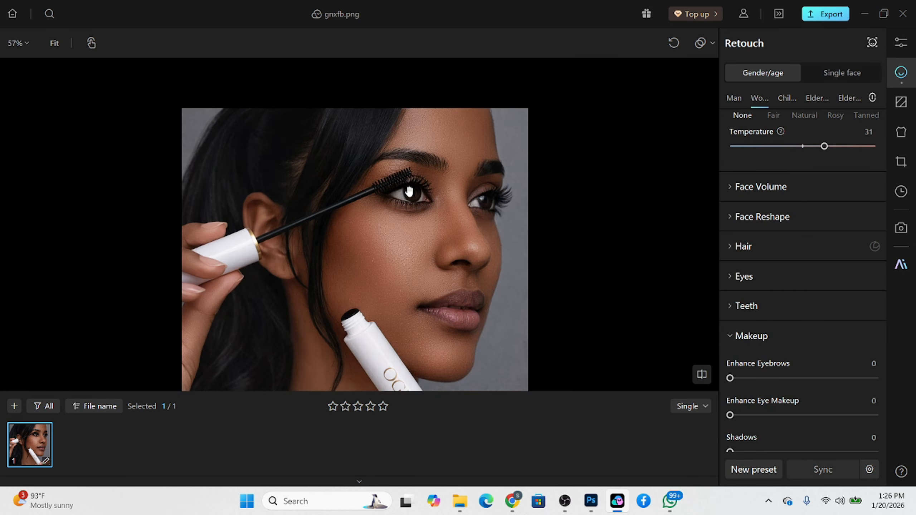
pyautogui.scroll(-1, 749, 385)
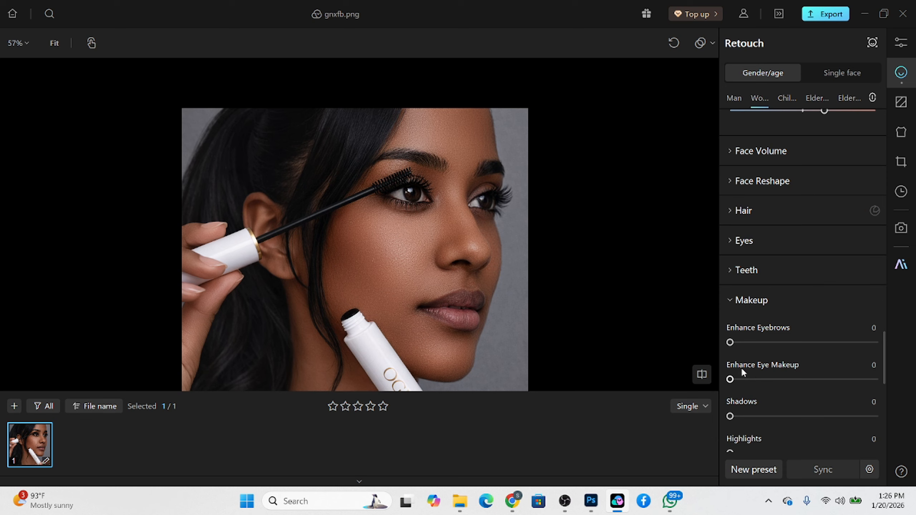
pyautogui.moveTo(752, 379); pyautogui.dragTo(910, 379)
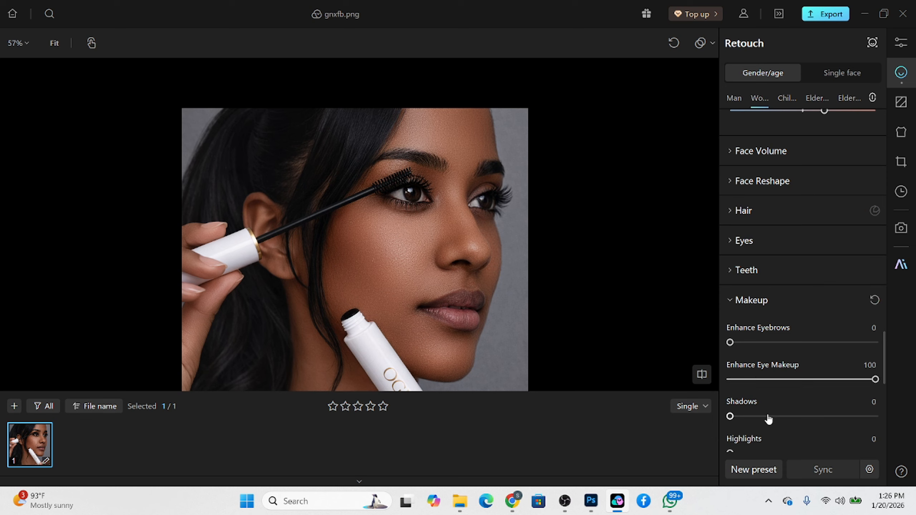
# Step: Set the makeup Shadows to 71 and Highlights to 46
pyautogui.moveTo(760, 422); pyautogui.dragTo(781, 418)
pyautogui.scroll(-1, 768, 383)
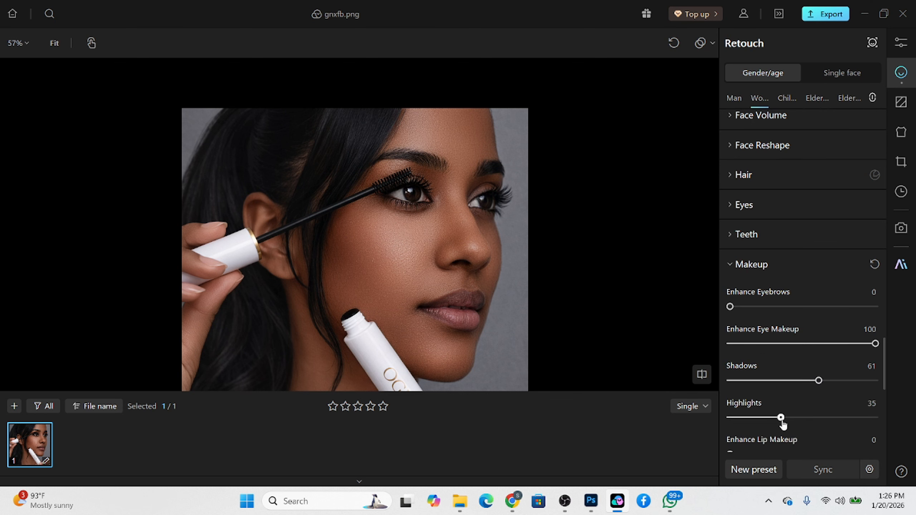
pyautogui.click(833, 381)
pyautogui.click(795, 418)
# Step: Set Enhance Lip Makeup to 43 and Enhance Blush to 27
pyautogui.scroll(-2, 798, 423)
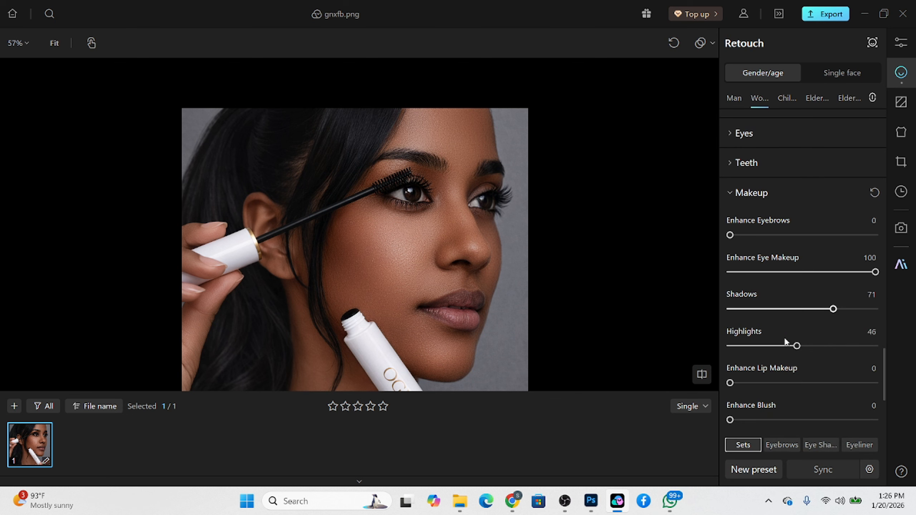
pyautogui.click(792, 383)
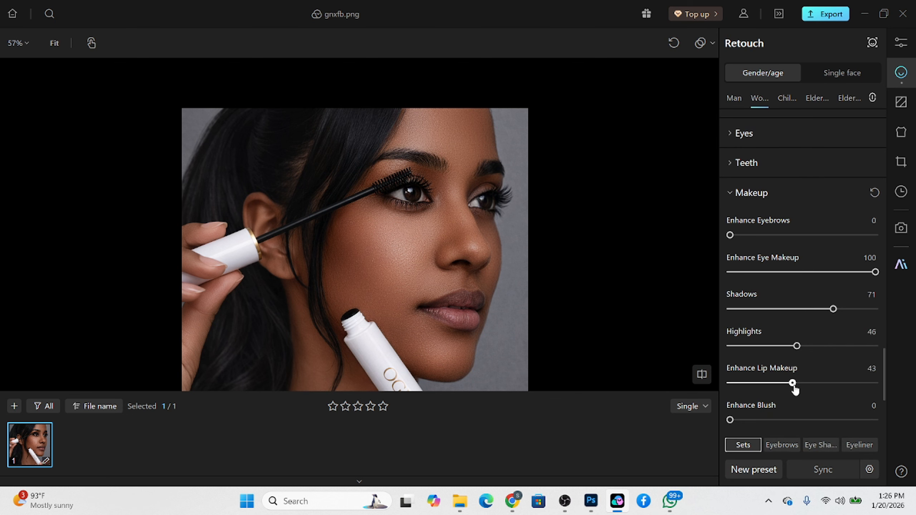
pyautogui.click(765, 420)
pyautogui.moveTo(766, 420); pyautogui.dragTo(768, 420)
# Step: Try contact lens styles 11, 06, 07 and 08 on the eyes
pyautogui.scroll(7, 407, 177)
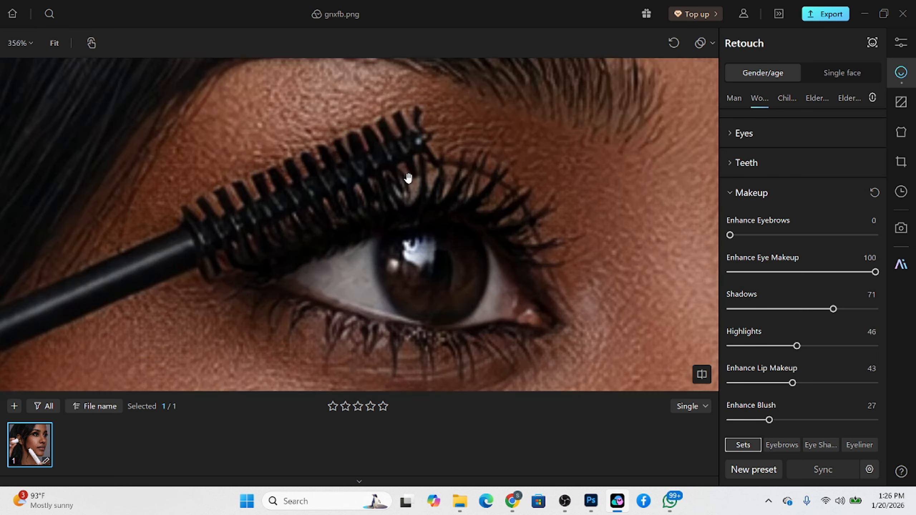
pyautogui.scroll(-5, 843, 392)
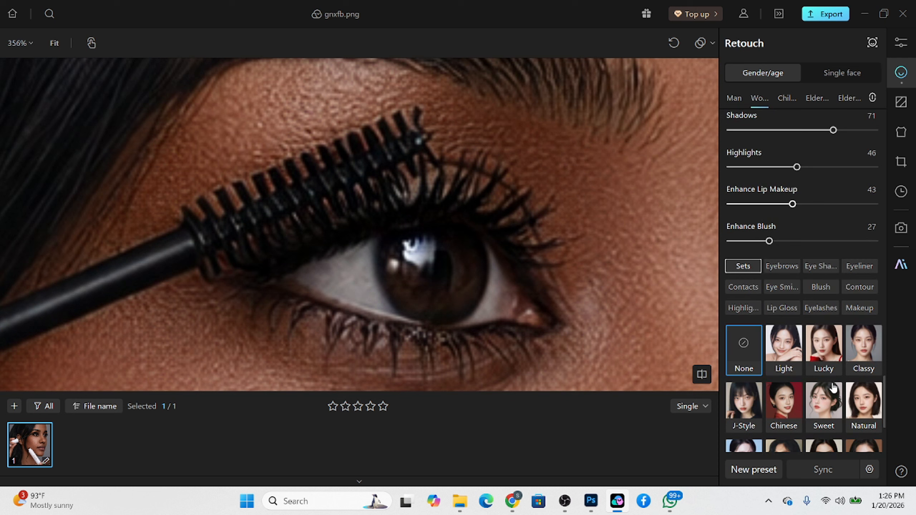
pyautogui.scroll(-1, 832, 388)
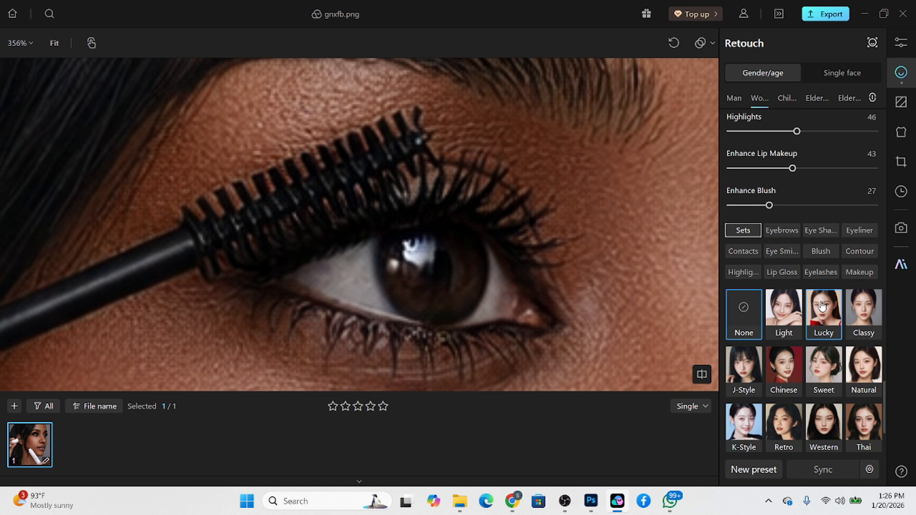
pyautogui.click(745, 254)
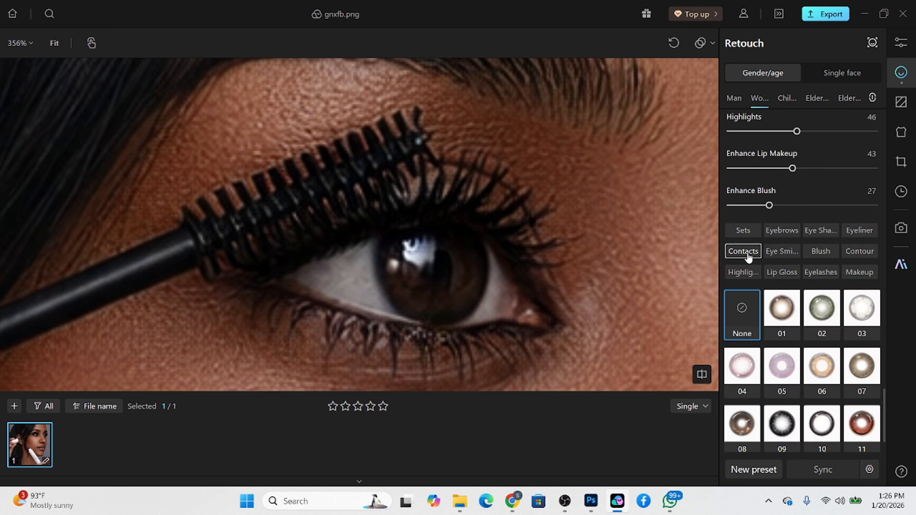
pyautogui.click(858, 427)
pyautogui.click(824, 379)
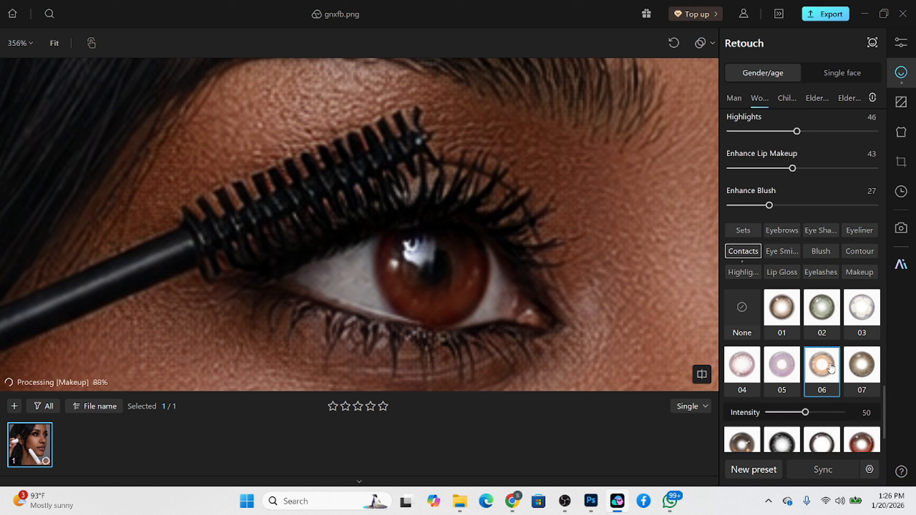
pyautogui.click(871, 370)
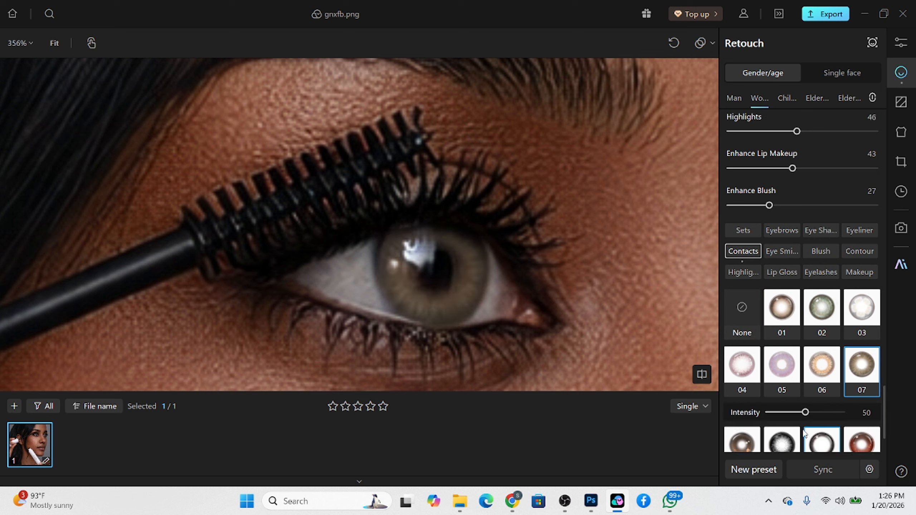
pyautogui.click(742, 444)
pyautogui.scroll(-1, 813, 337)
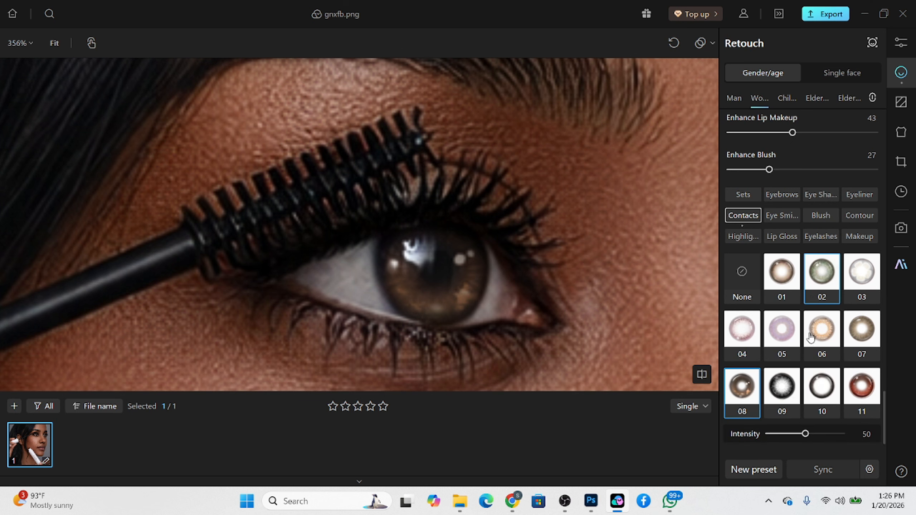
# Step: Apply contact lens style 01 to the eyes at an intensity of 18
pyautogui.click(781, 274)
pyautogui.scroll(-1, 799, 400)
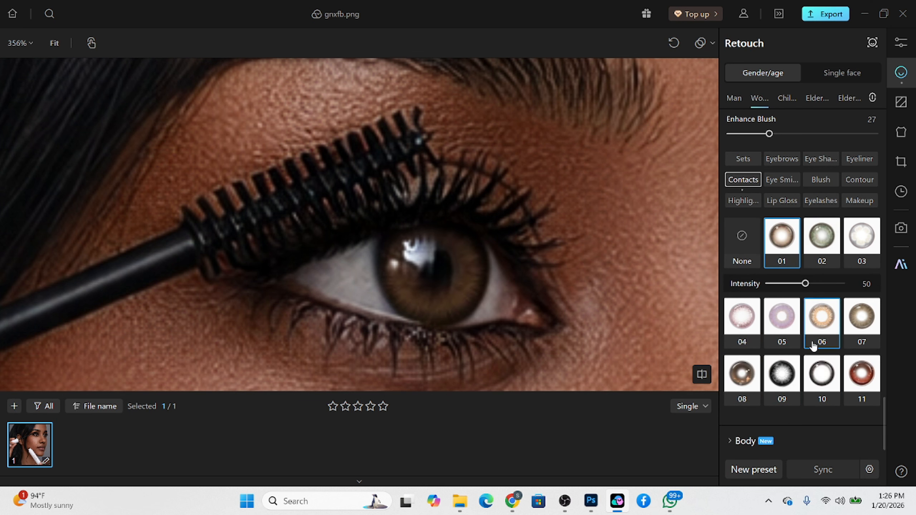
pyautogui.moveTo(805, 284); pyautogui.dragTo(784, 285)
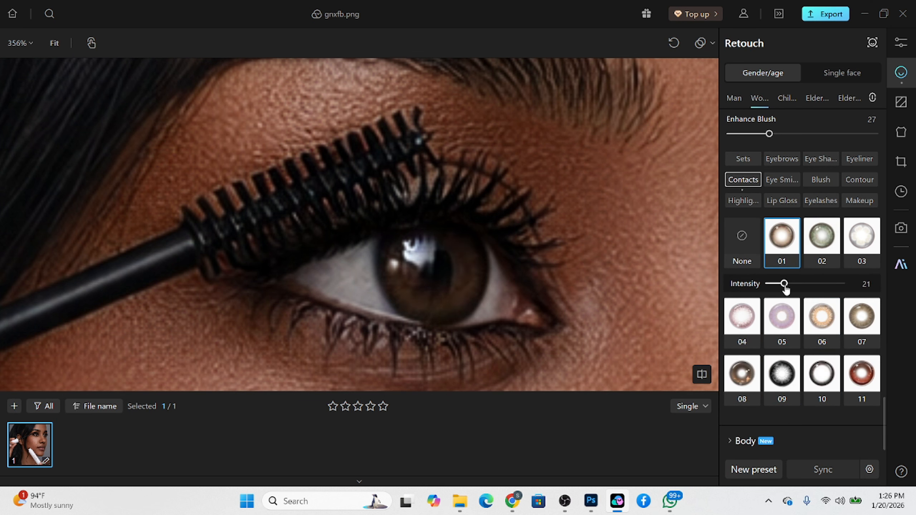
pyautogui.moveTo(786, 287); pyautogui.dragTo(781, 285)
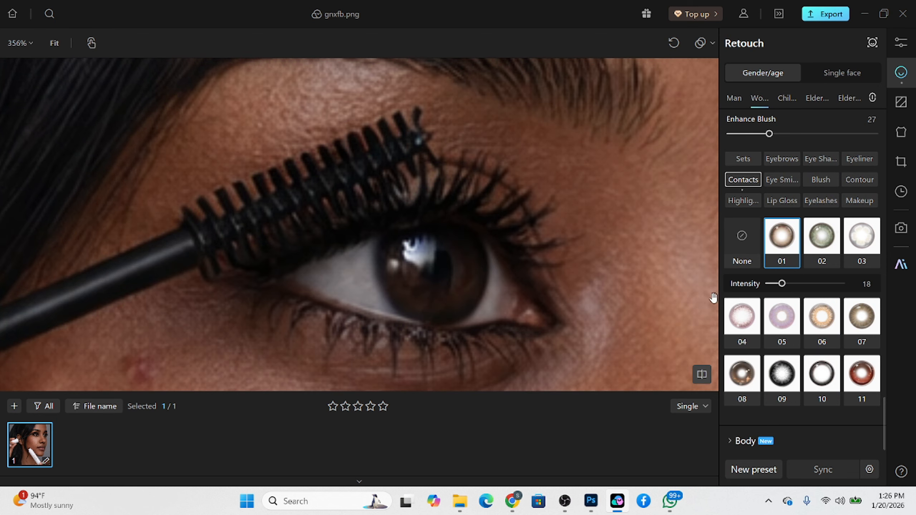
# Step: Try lip gloss shades 10 and 11 on the lips, and apply shade 13 at an intensity of 39
pyautogui.scroll(-5, 541, 258)
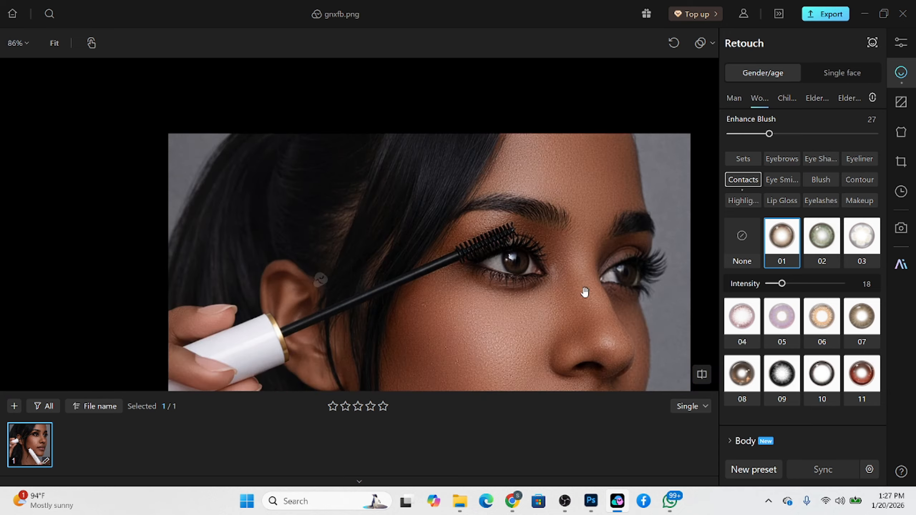
pyautogui.moveTo(582, 292); pyautogui.dragTo(519, 213)
pyautogui.scroll(-2, 519, 213)
pyautogui.scroll(3, 519, 213)
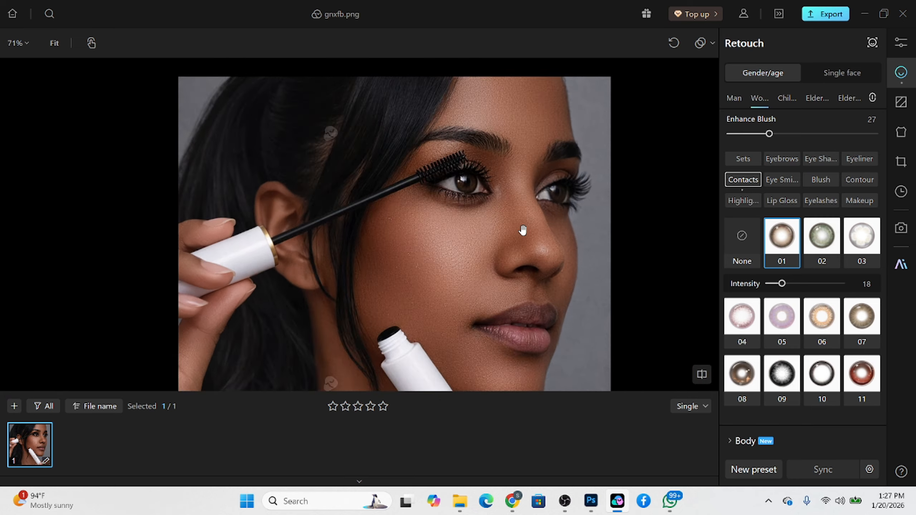
pyautogui.scroll(-2, 511, 204)
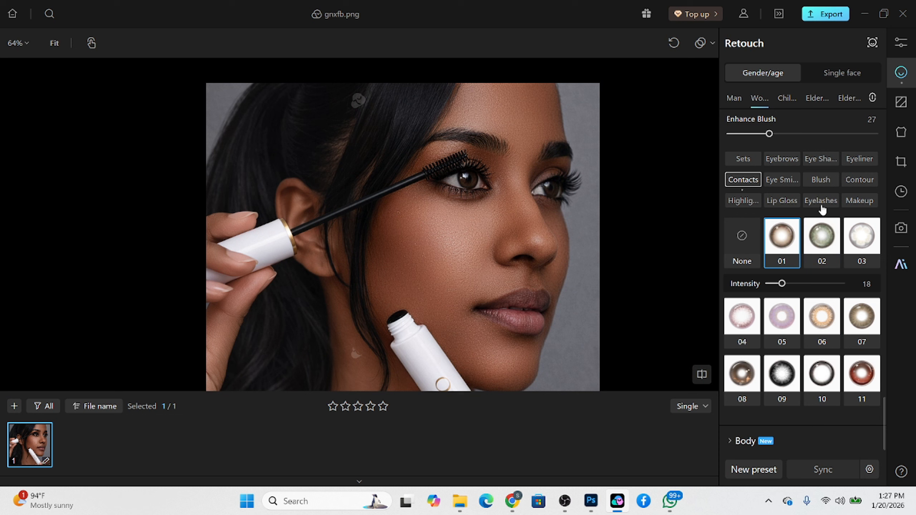
pyautogui.click(780, 204)
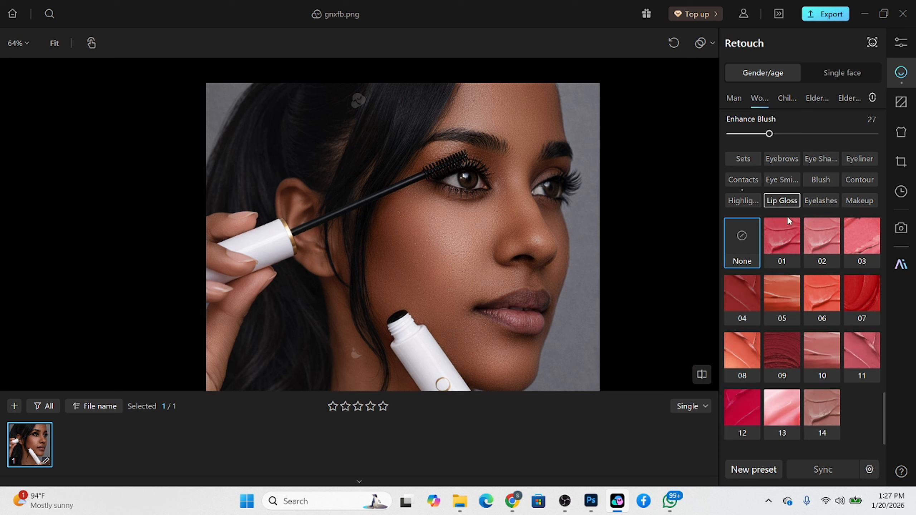
pyautogui.click(825, 361)
pyautogui.click(856, 365)
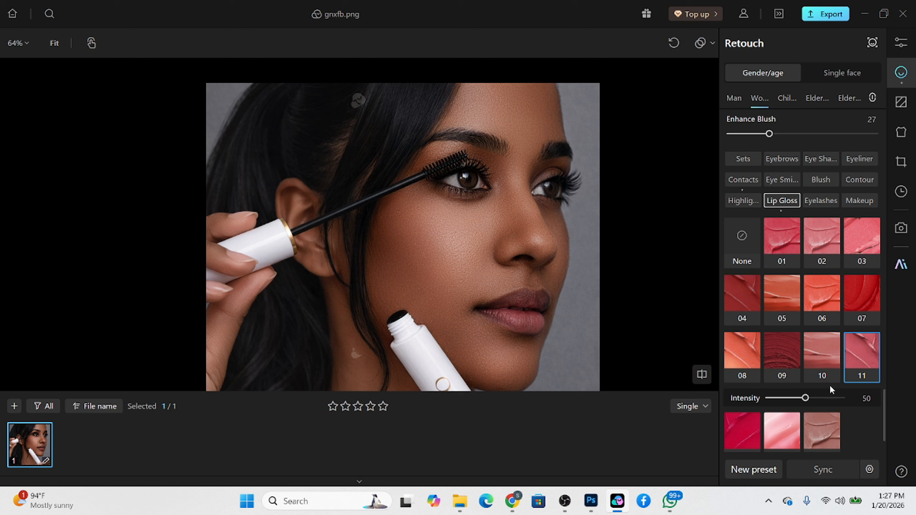
pyautogui.click(792, 429)
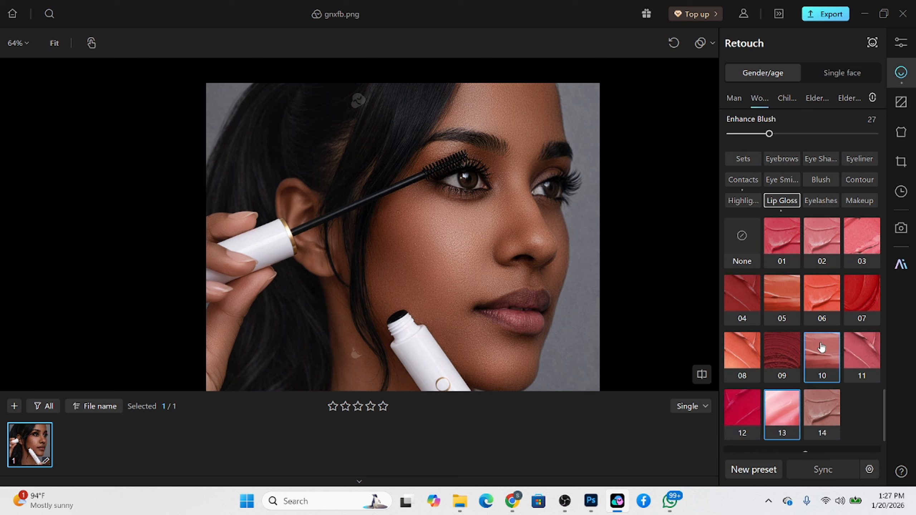
pyautogui.scroll(-2, 822, 349)
pyautogui.moveTo(805, 400); pyautogui.dragTo(797, 397)
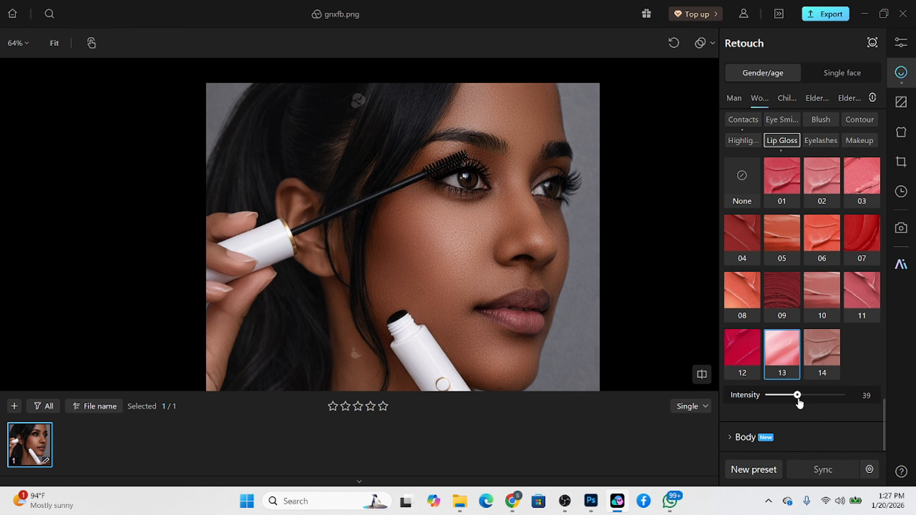
# Step: Inspect the whole portrait and set the hair retouch's Stray Hair to 100
pyautogui.scroll(-3, 518, 221)
pyautogui.scroll(2, 518, 221)
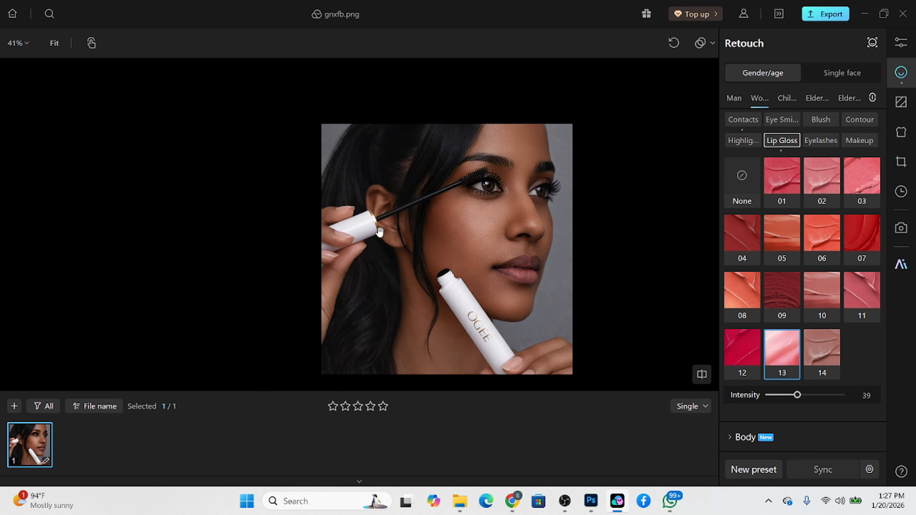
pyautogui.scroll(3, 400, 148)
pyautogui.scroll(-2, 451, 203)
pyautogui.scroll(10, 835, 220)
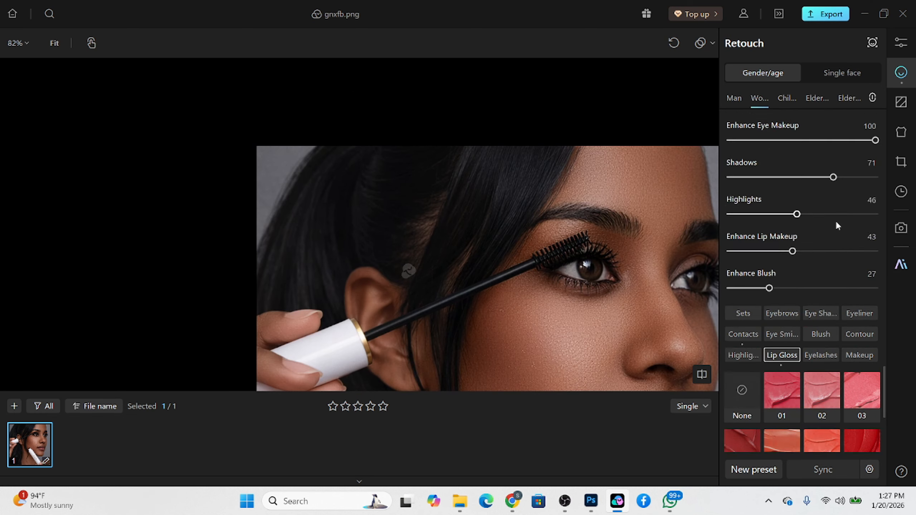
pyautogui.click(780, 297)
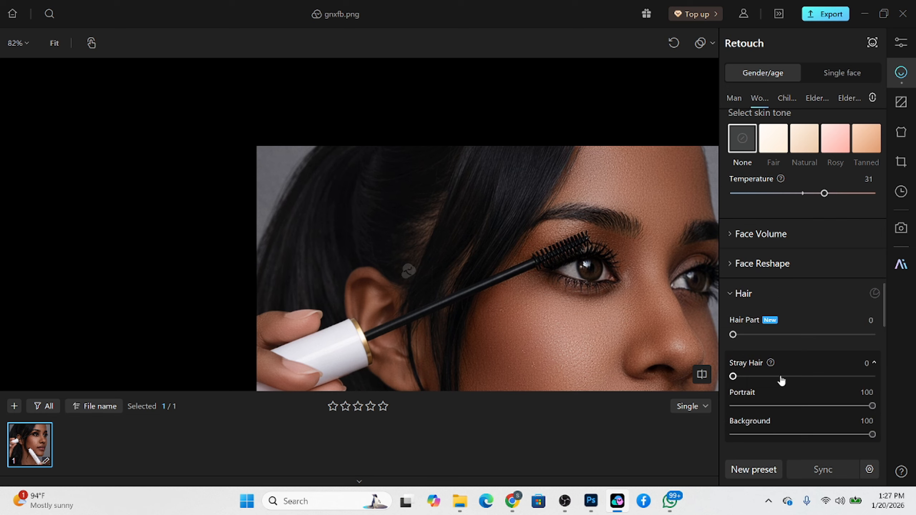
pyautogui.moveTo(780, 376); pyautogui.dragTo(903, 378)
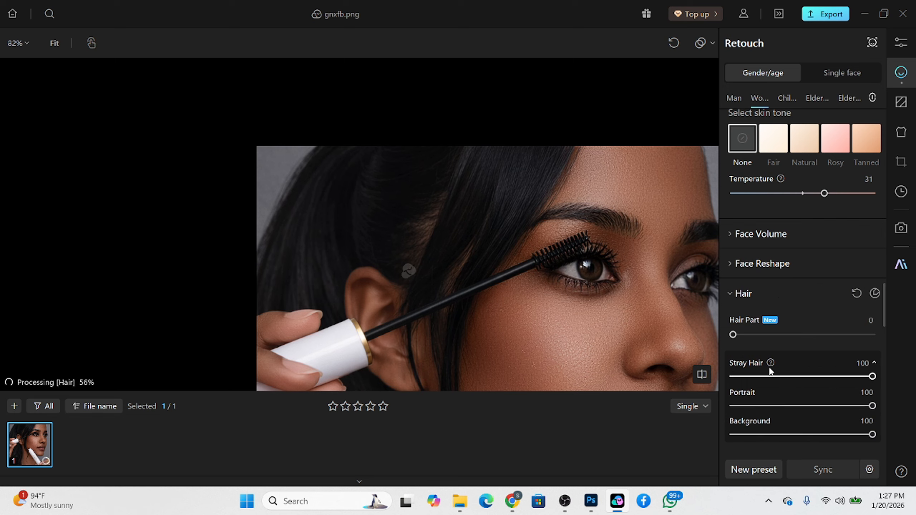
pyautogui.moveTo(565, 194); pyautogui.dragTo(531, 263)
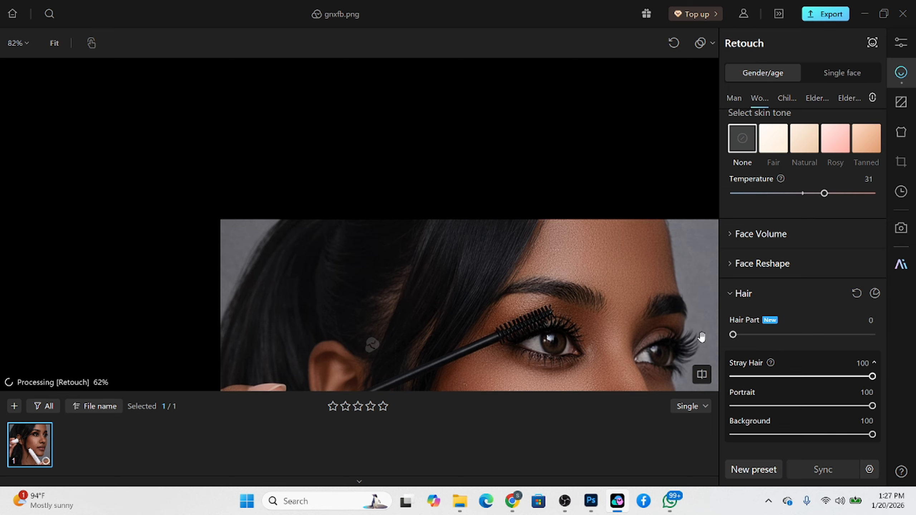
# Step: Set Hair Part to 18, check the portrait, and dismiss the browser notification
pyautogui.moveTo(733, 335); pyautogui.dragTo(760, 338)
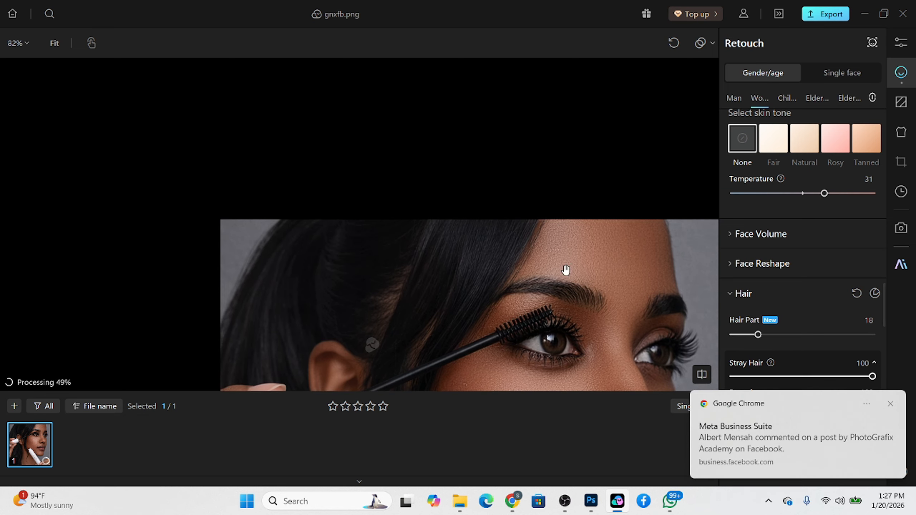
pyautogui.scroll(-4, 491, 216)
pyautogui.moveTo(517, 294); pyautogui.dragTo(466, 193)
pyautogui.scroll(3, 490, 237)
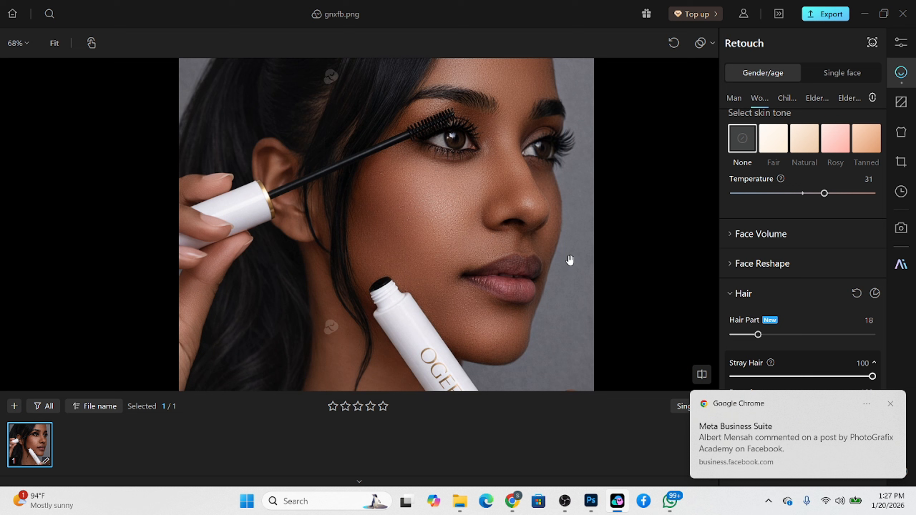
pyautogui.click(890, 403)
pyautogui.scroll(-1, 817, 335)
pyautogui.scroll(-4, 816, 335)
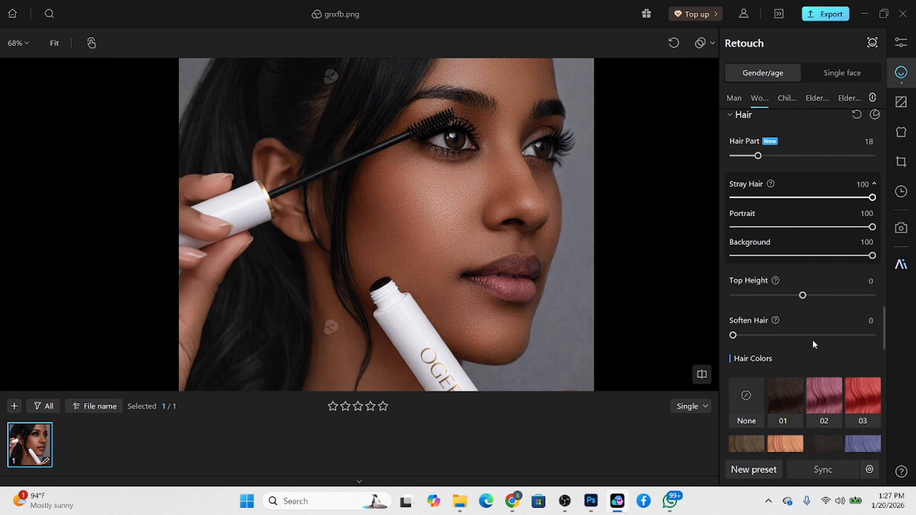
# Step: Set the hair retouch's Soften Hair to 28 and check the portrait
pyautogui.click(754, 335)
pyautogui.moveTo(756, 337); pyautogui.dragTo(772, 336)
pyautogui.moveTo(510, 211); pyautogui.dragTo(512, 243)
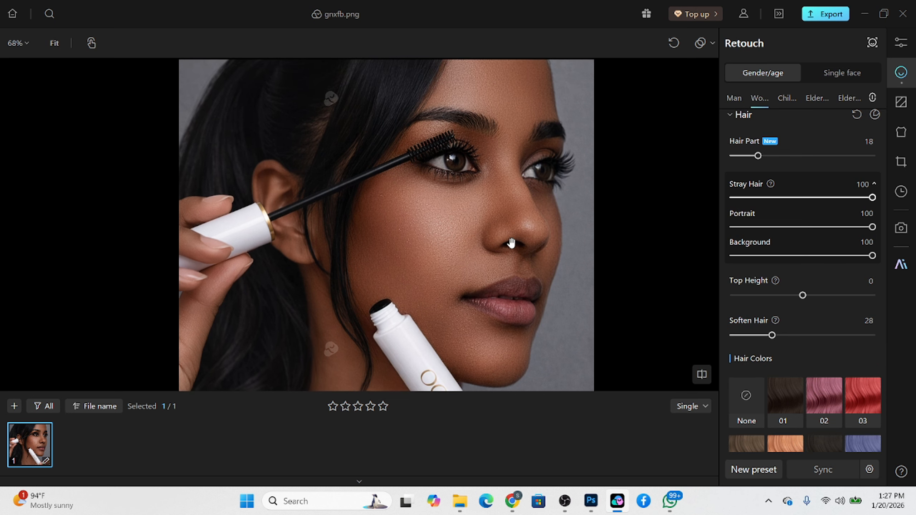
pyautogui.scroll(-2, 504, 208)
pyautogui.scroll(1, 504, 207)
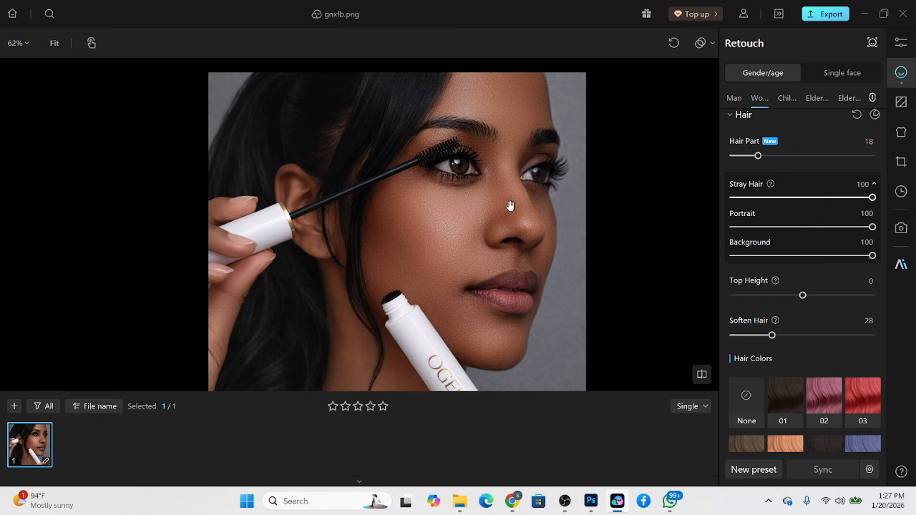
# Step: Save the current retouch settings as a new preset named "make up presset" in the Default group
pyautogui.click(758, 468)
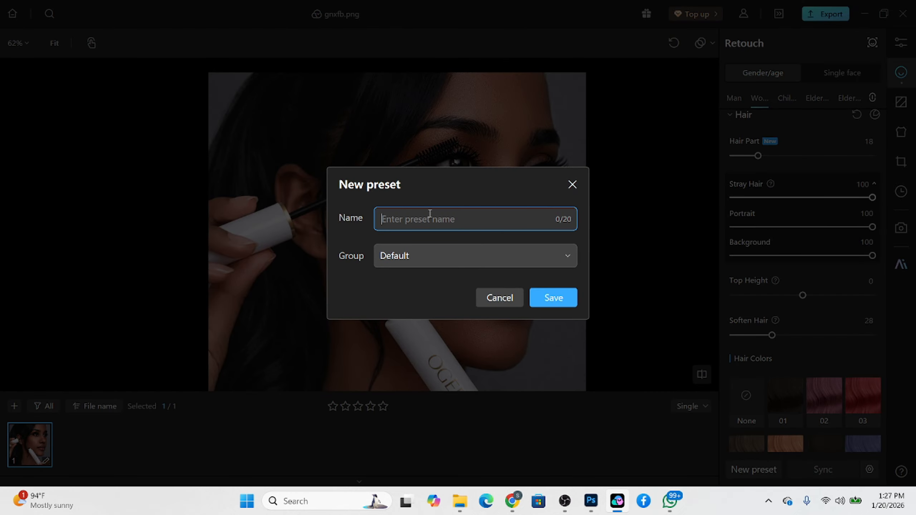
pyautogui.write('mak')
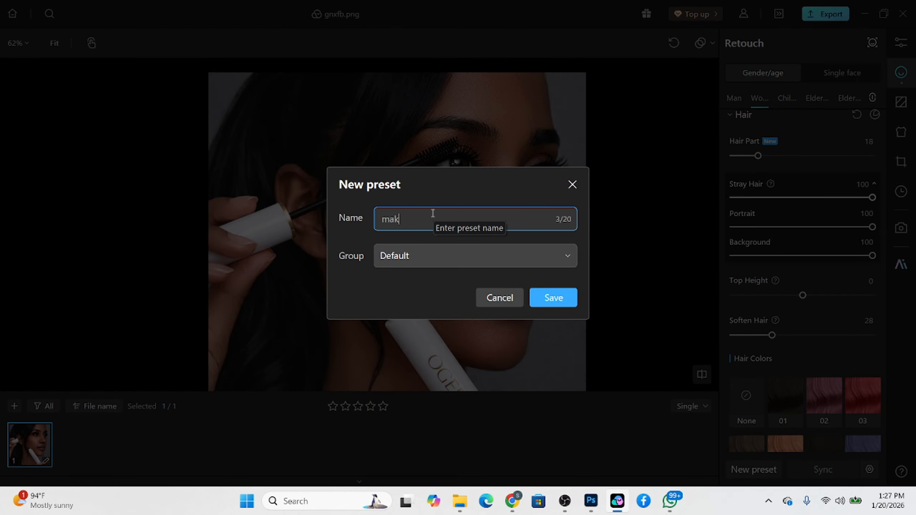
pyautogui.write('e up presset')
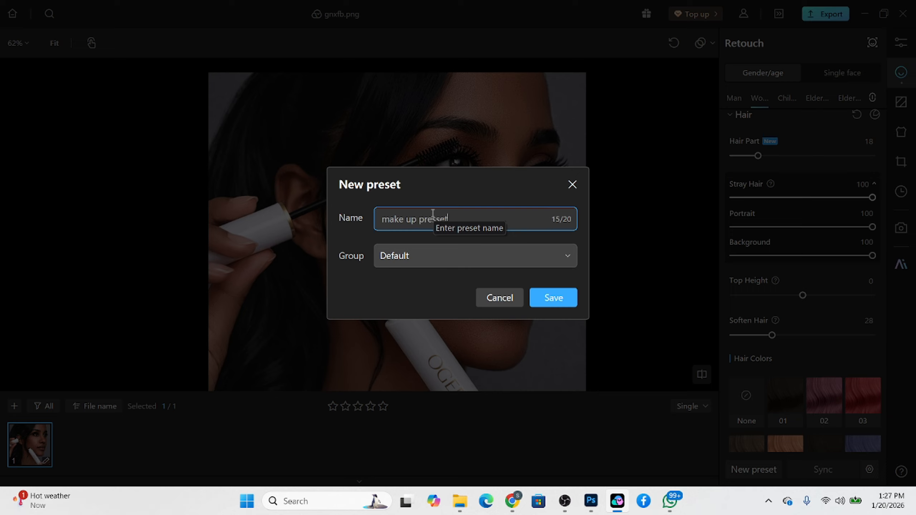
pyautogui.write('s')
pyautogui.press('BackSpace')
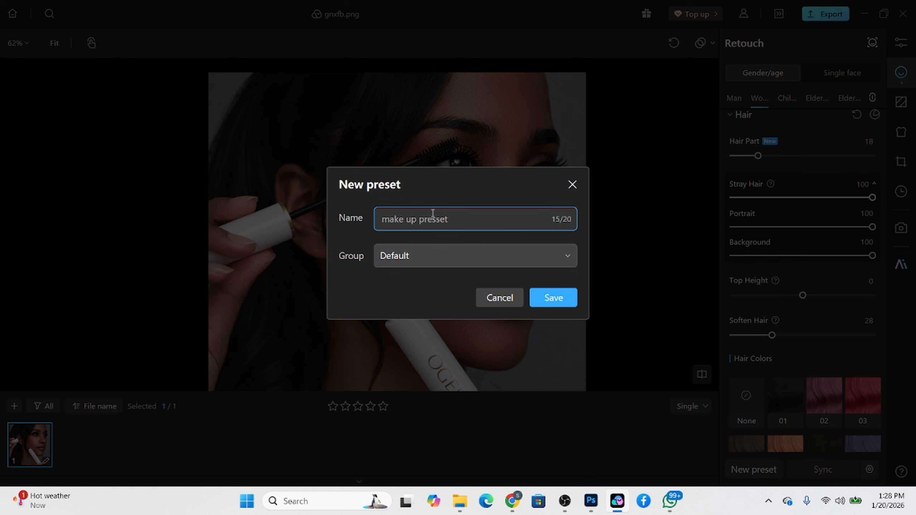
pyautogui.click(552, 299)
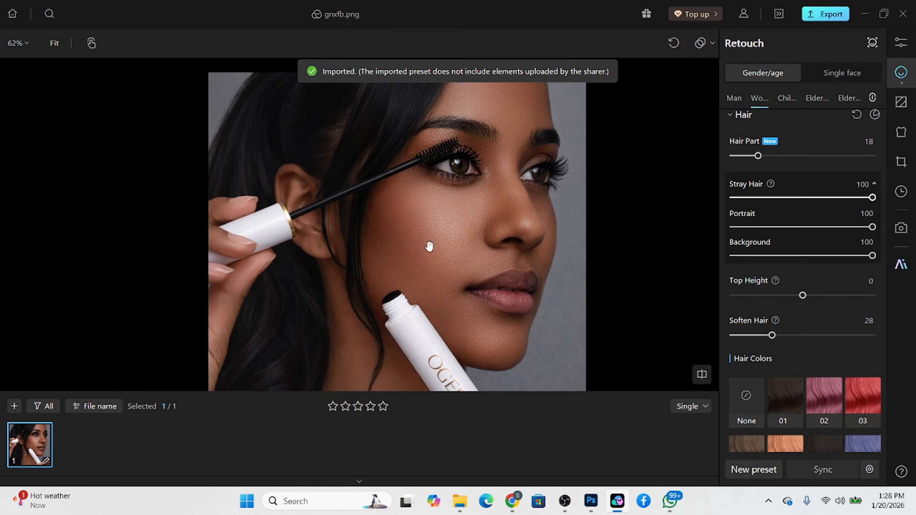
# Step: Reset the portrait to its original state and apply the personal preset "make up presset" from the Default group
pyautogui.scroll(-3, 426, 241)
pyautogui.scroll(3, 427, 242)
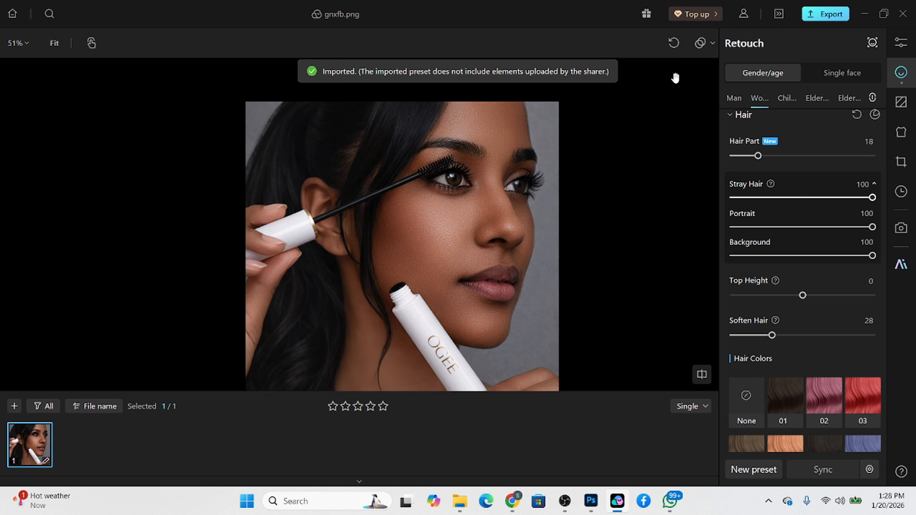
pyautogui.click(673, 44)
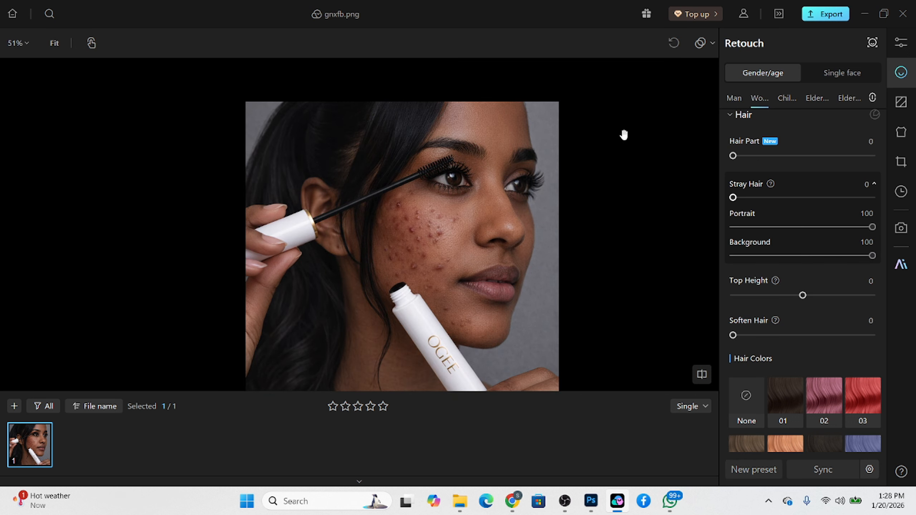
pyautogui.click(700, 43)
pyautogui.click(679, 92)
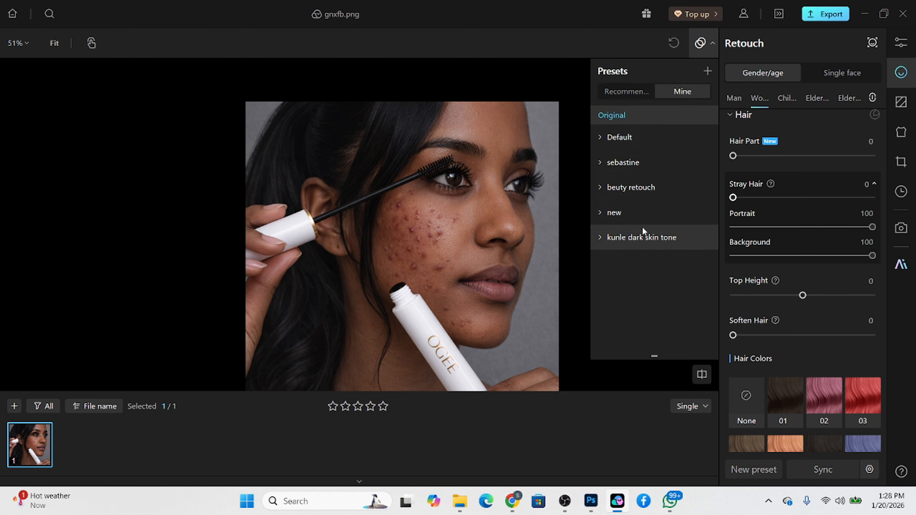
pyautogui.click(615, 141)
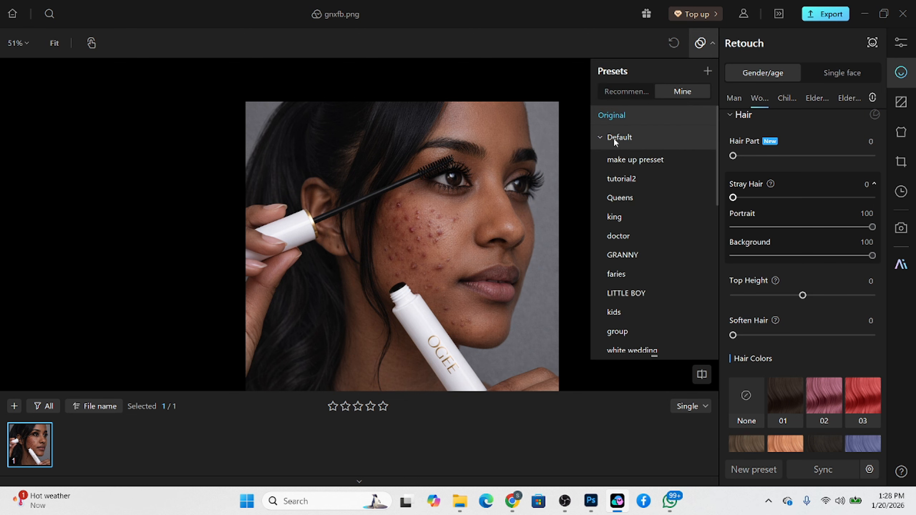
pyautogui.click(646, 161)
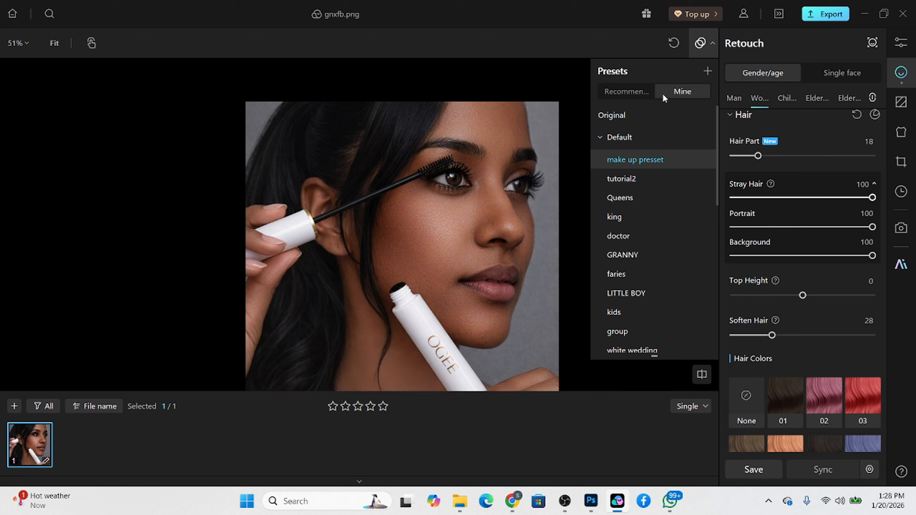
# Step: Compare the retouched portrait with the original by toggling the before and after views
pyautogui.moveTo(511, 223); pyautogui.dragTo(482, 200)
pyautogui.press('\\')
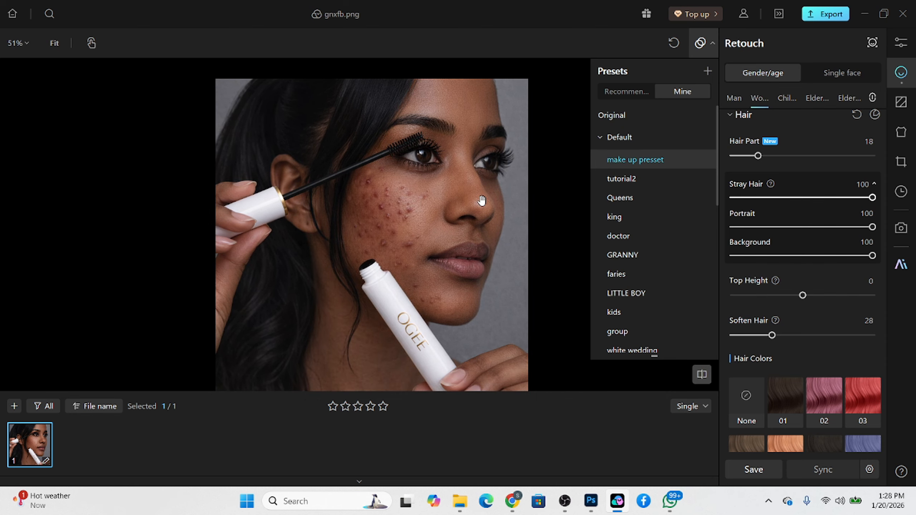
pyautogui.press('\\')
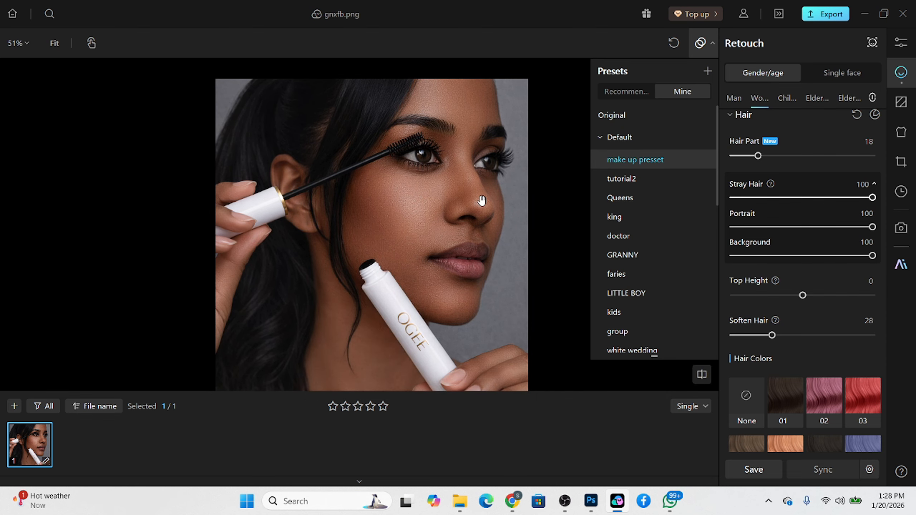
pyautogui.press('\\')
pyautogui.press('\\')
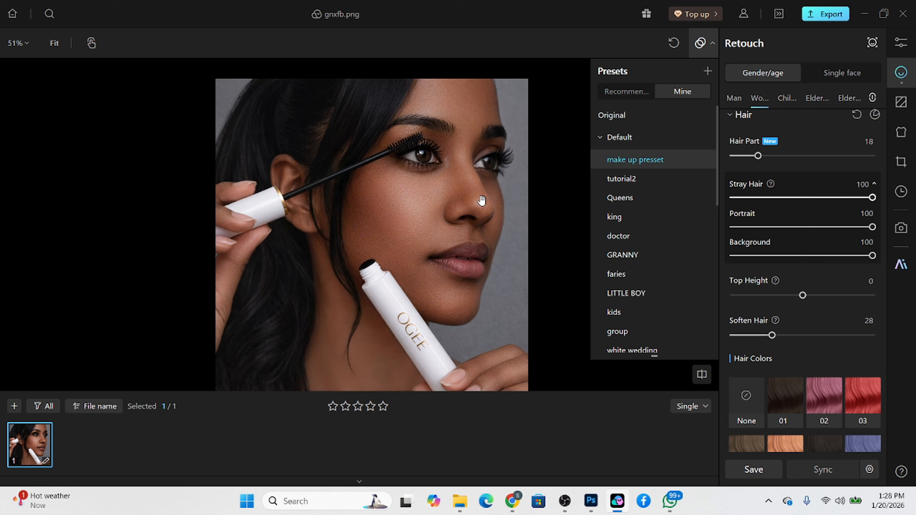